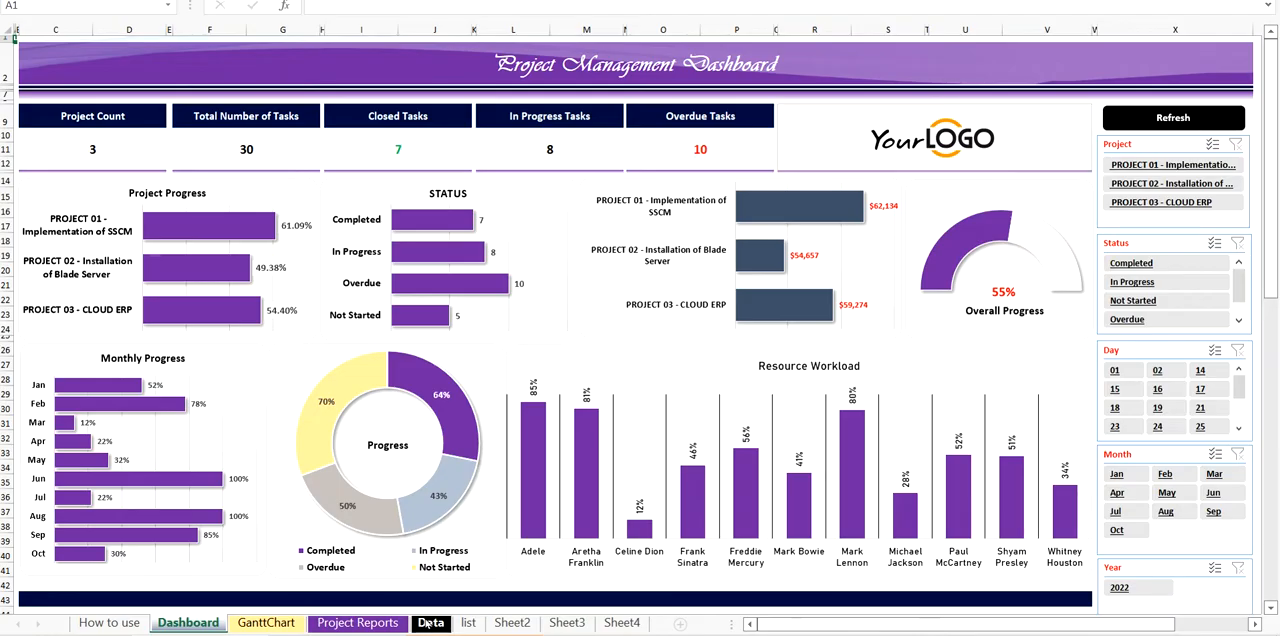
right_click(212, 627)
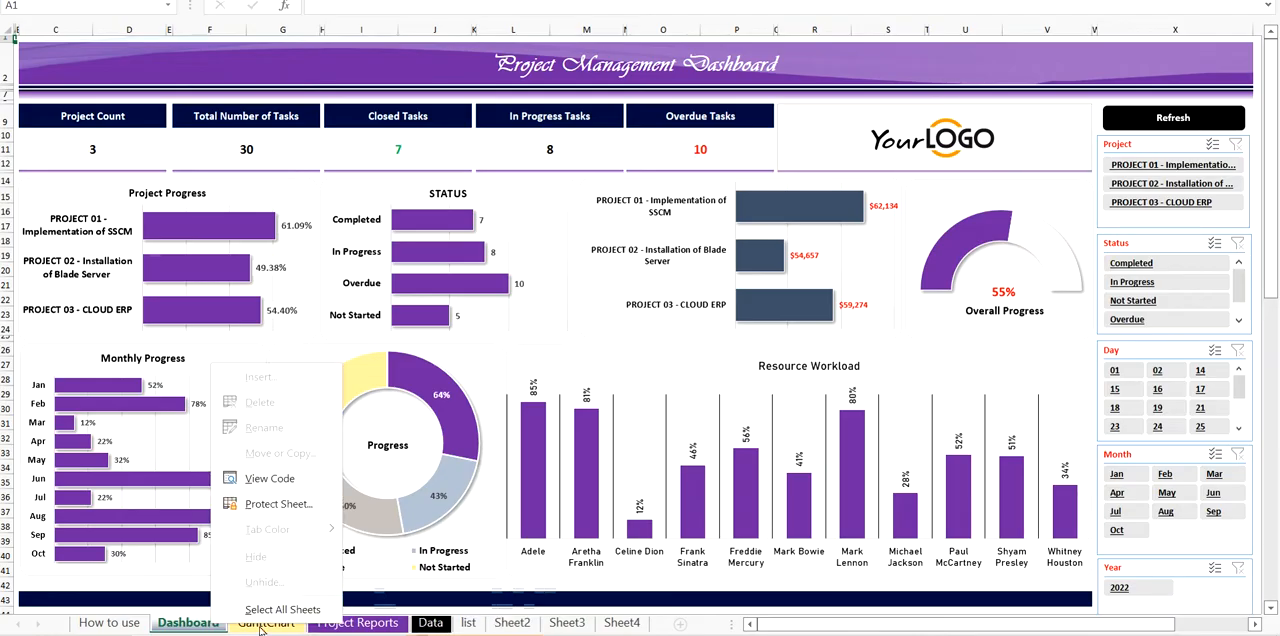
click(430, 622)
click(195, 623)
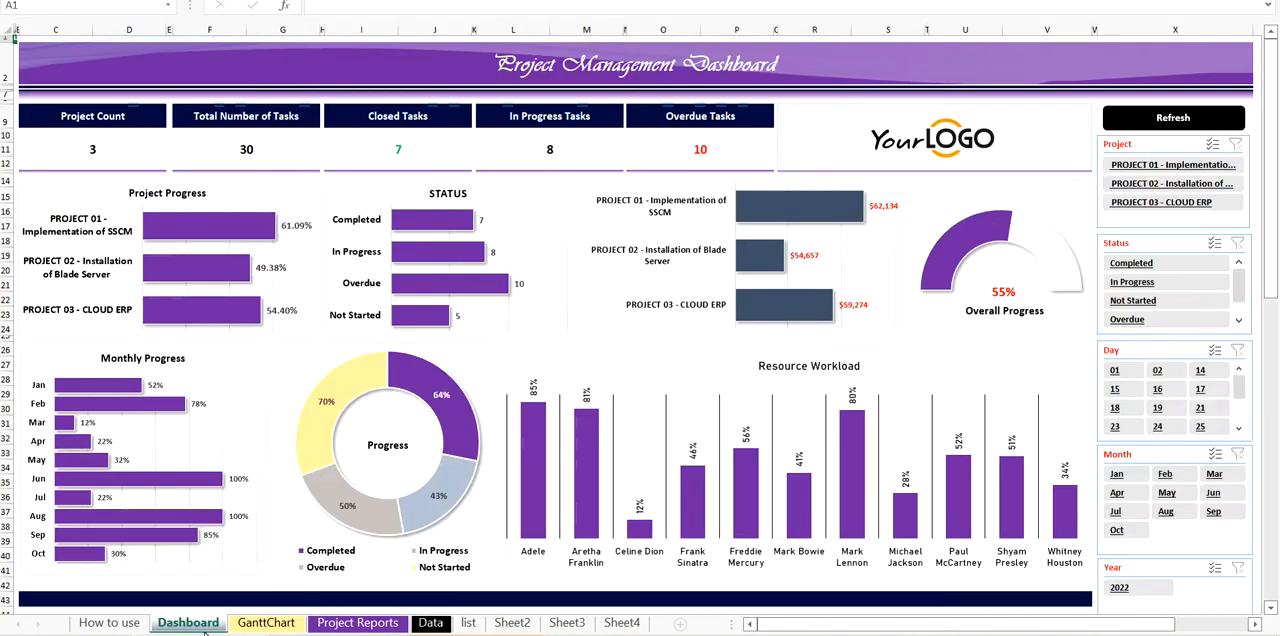
- Refresh all of the workbook's pivot data from the Progress doughnut chart on the Dashboard sheet
click(287, 347)
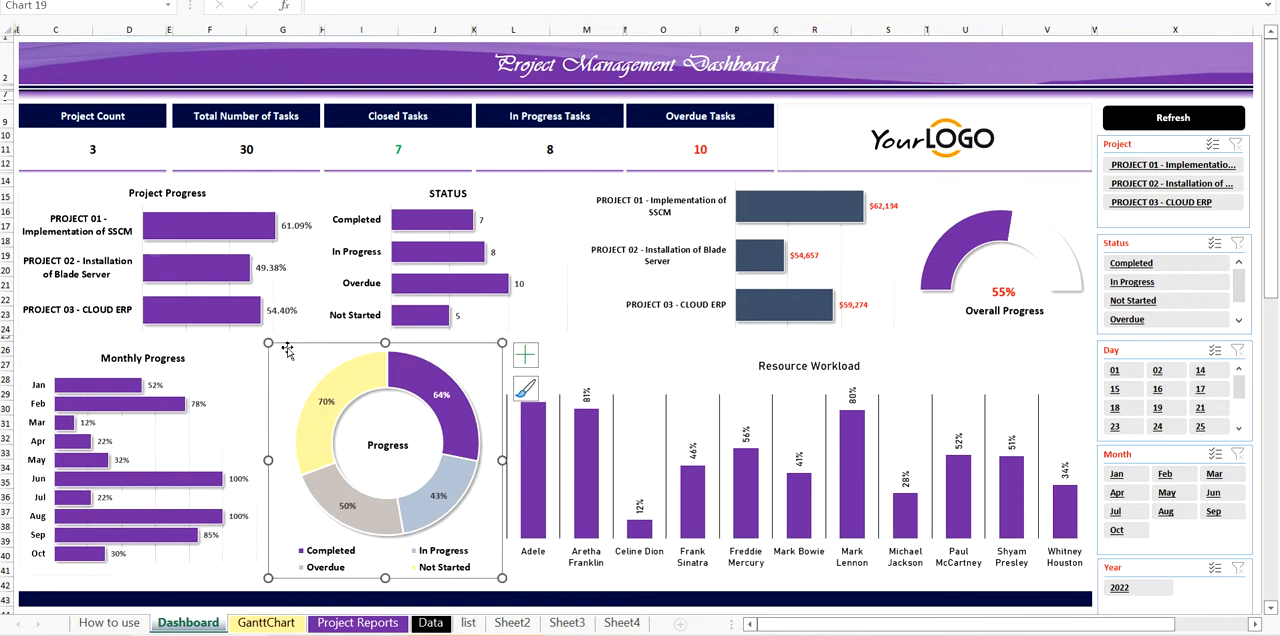
key(ctrl+shift+F1)
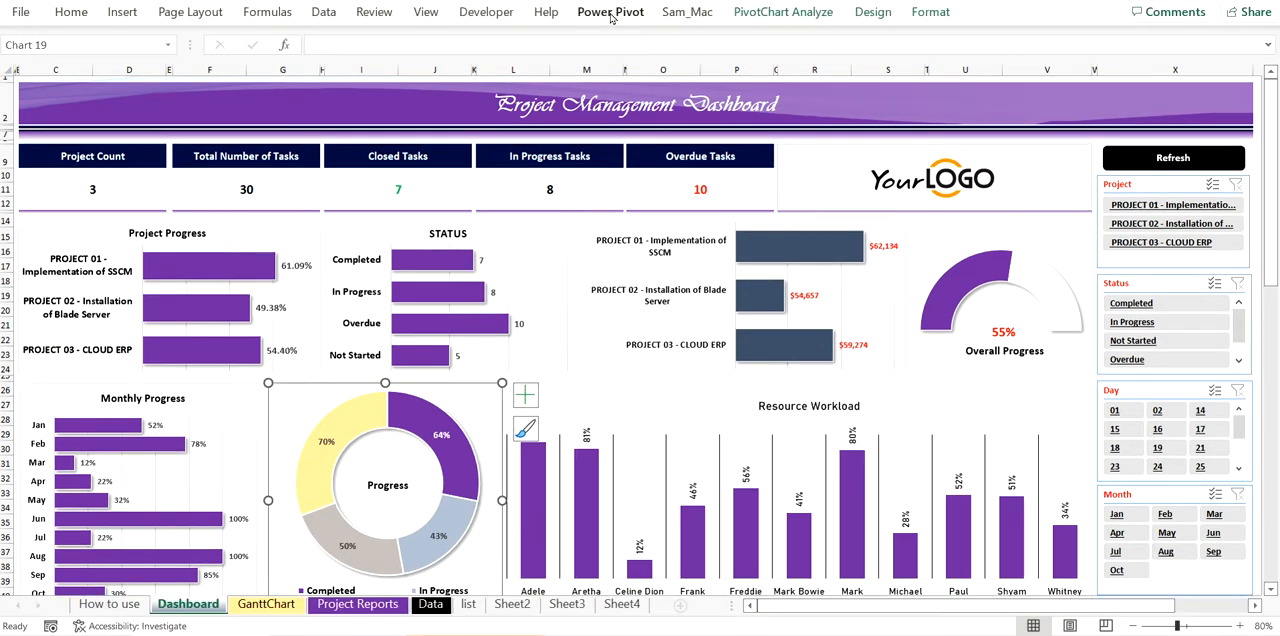
click(742, 12)
click(546, 85)
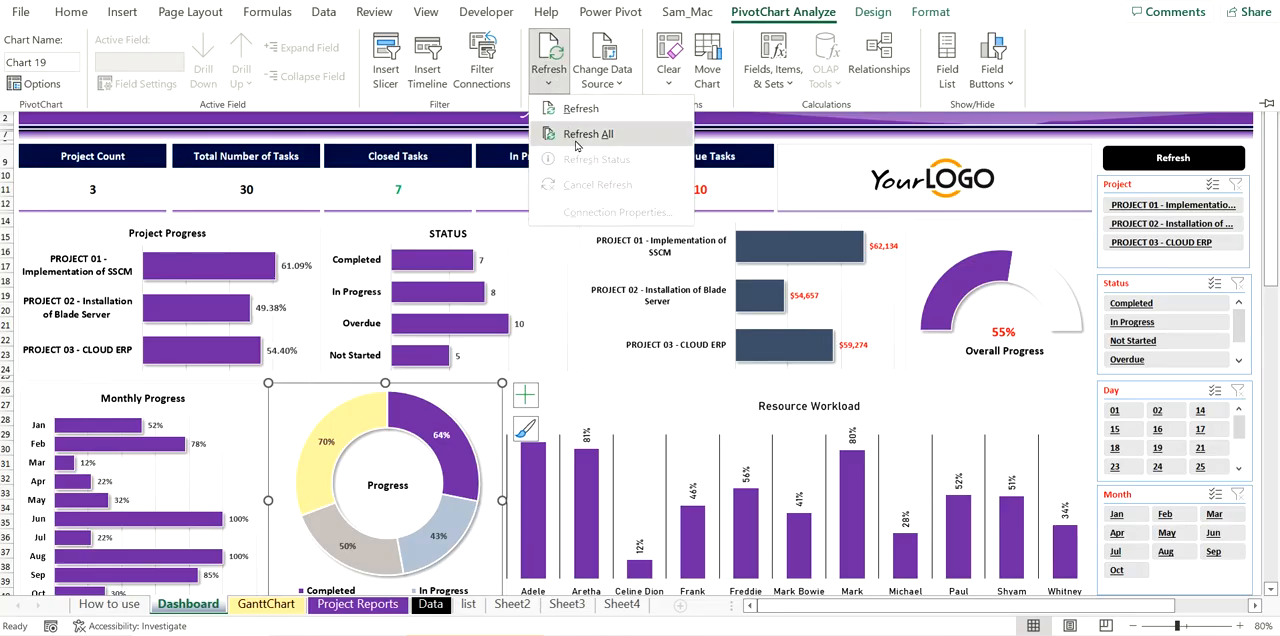
click(580, 132)
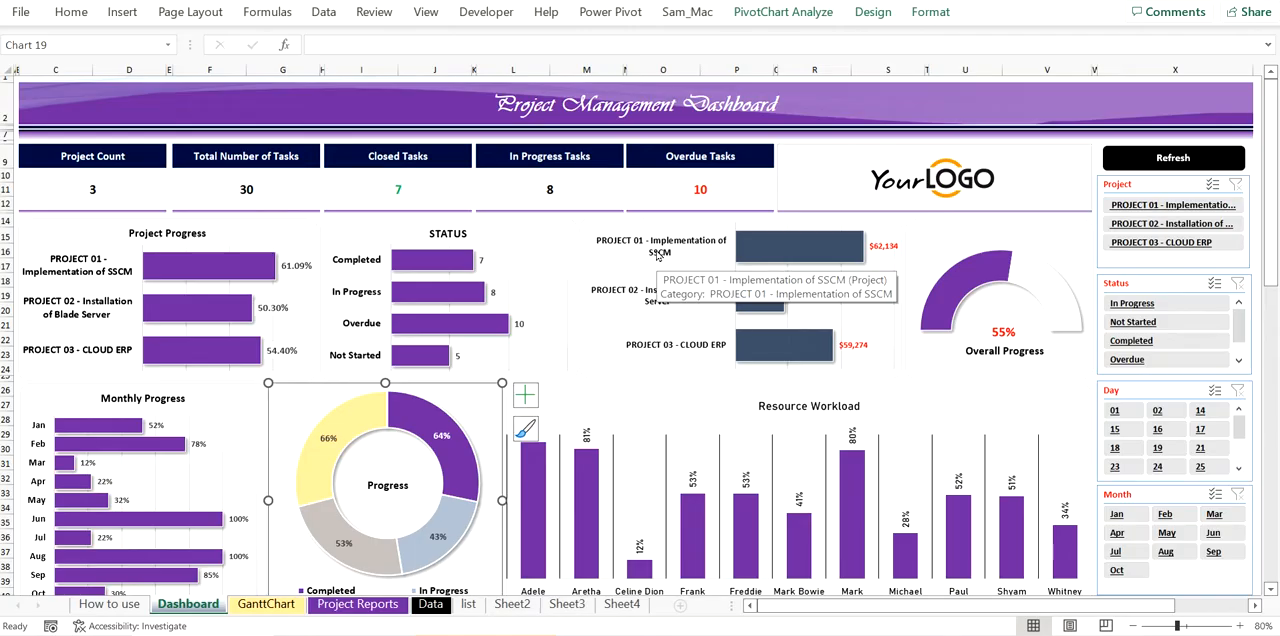
key(ctrl+shift+F1)
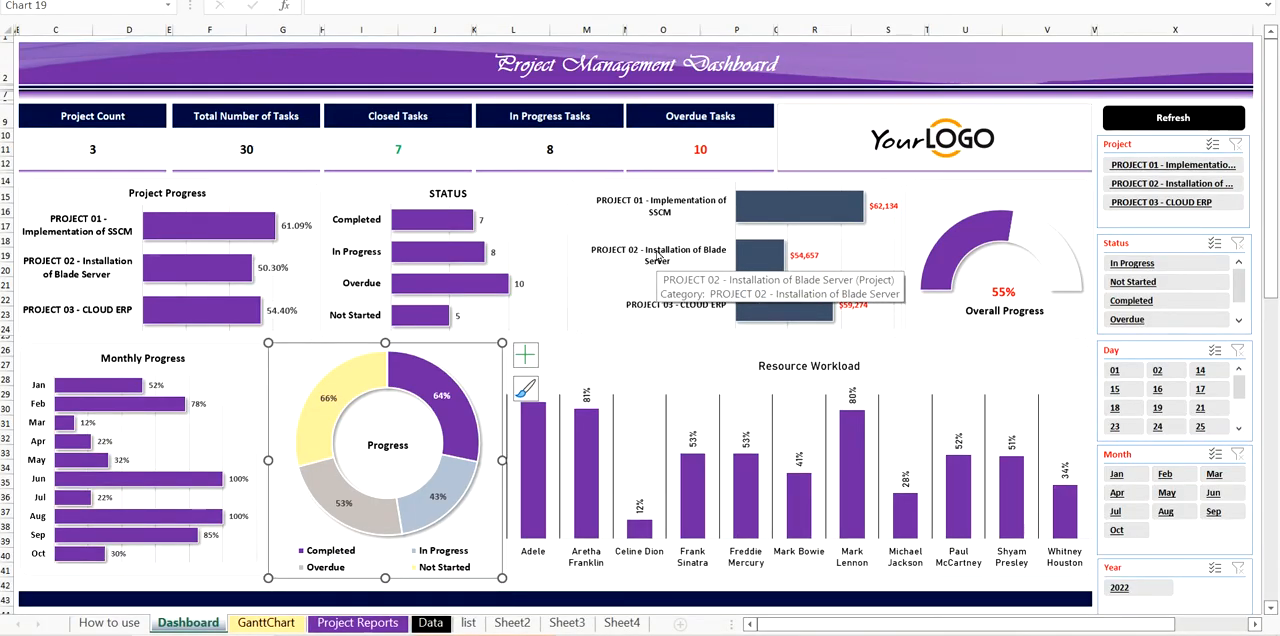
- Read the How to use sheet, view the macro-unblocking guide from the EY folder in File Explorer, and return to the workbook
click(108, 622)
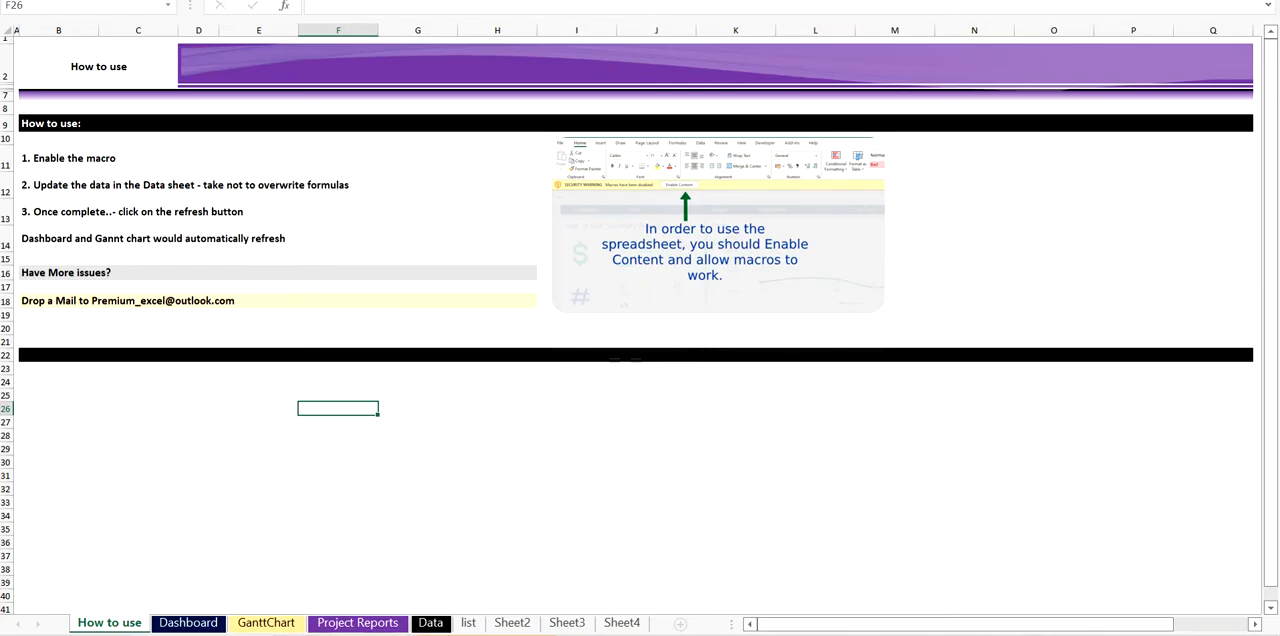
click(402, 588)
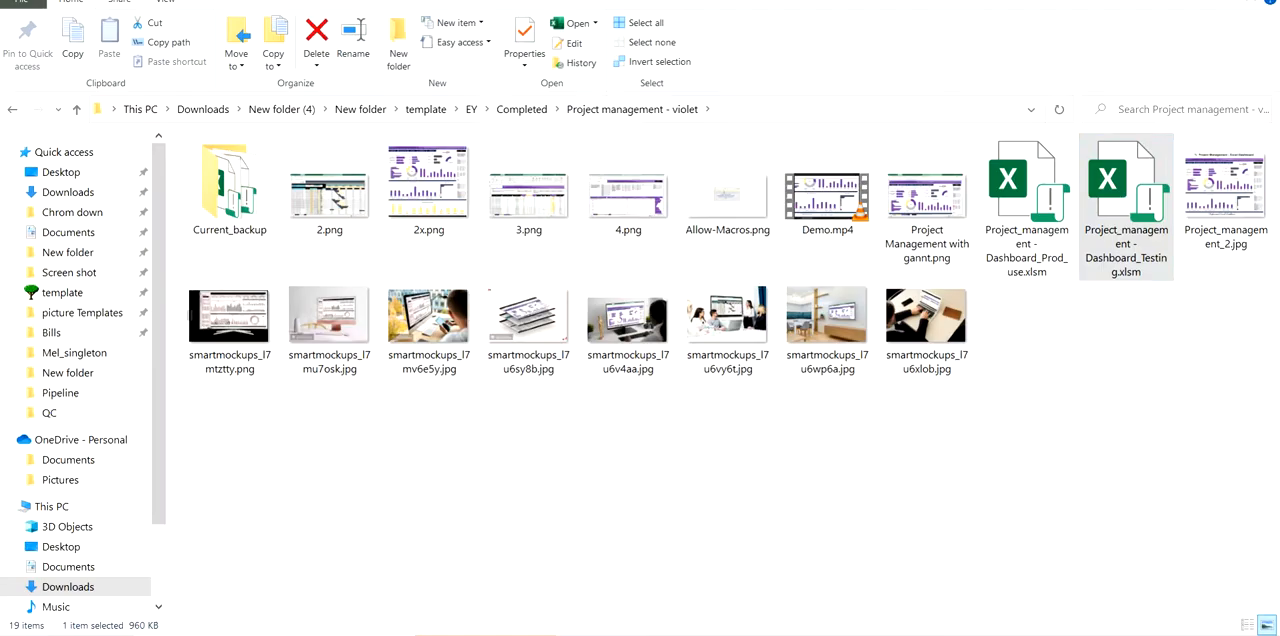
click(471, 109)
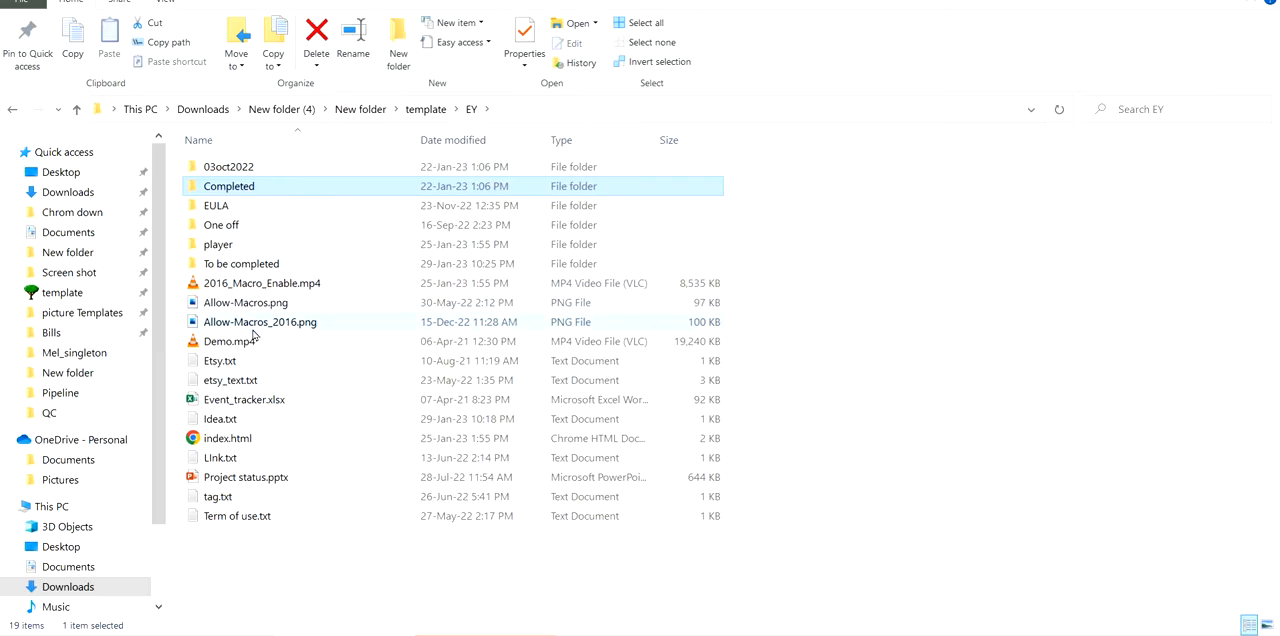
double_click(253, 331)
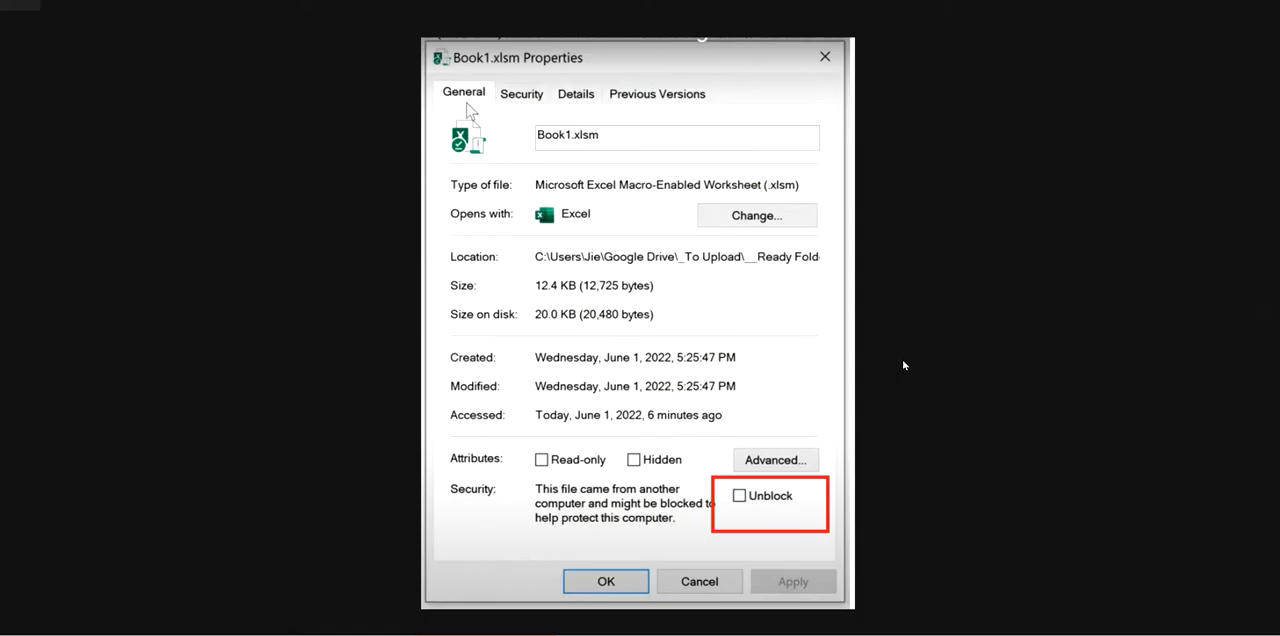
key(alt+Tab)
key(alt+Tab)
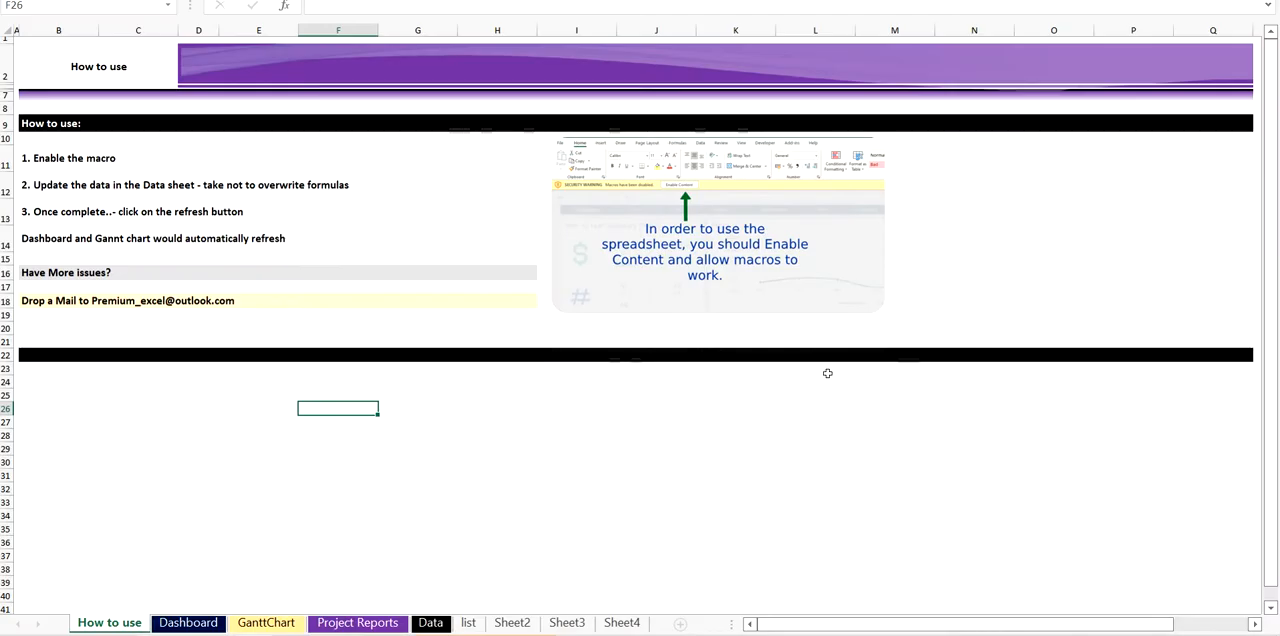
- Look over the Dashboard charts down to the project status split-up and monthly cost, and view the GanttChart sheet
click(198, 622)
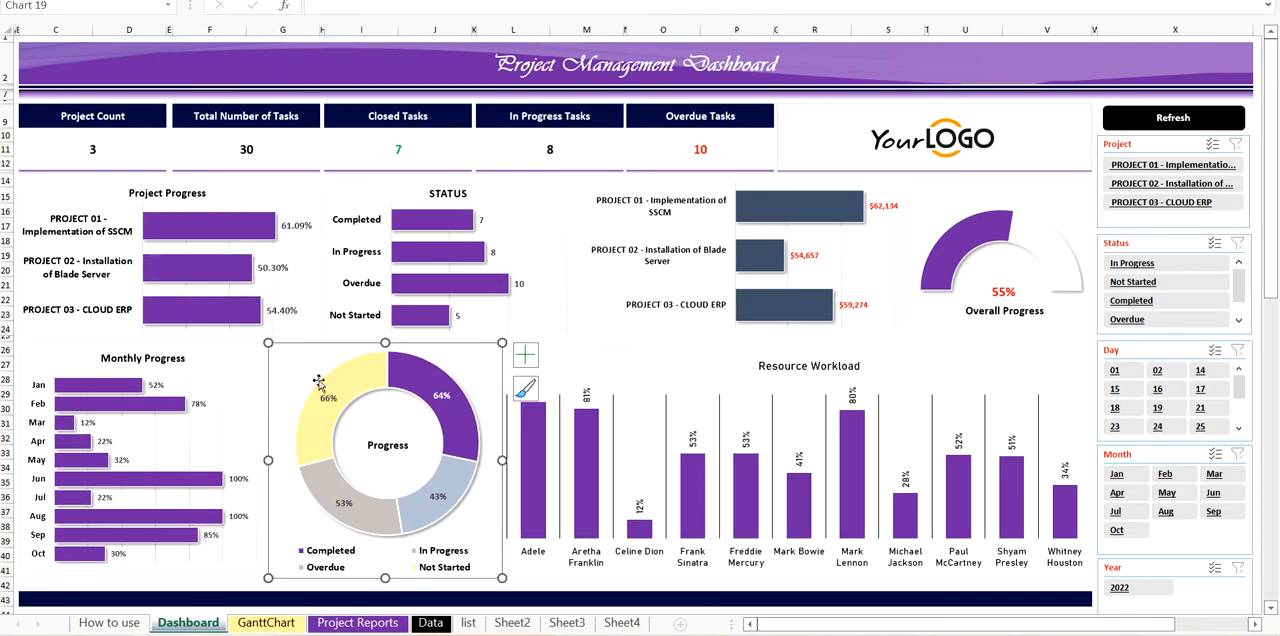
click(704, 596)
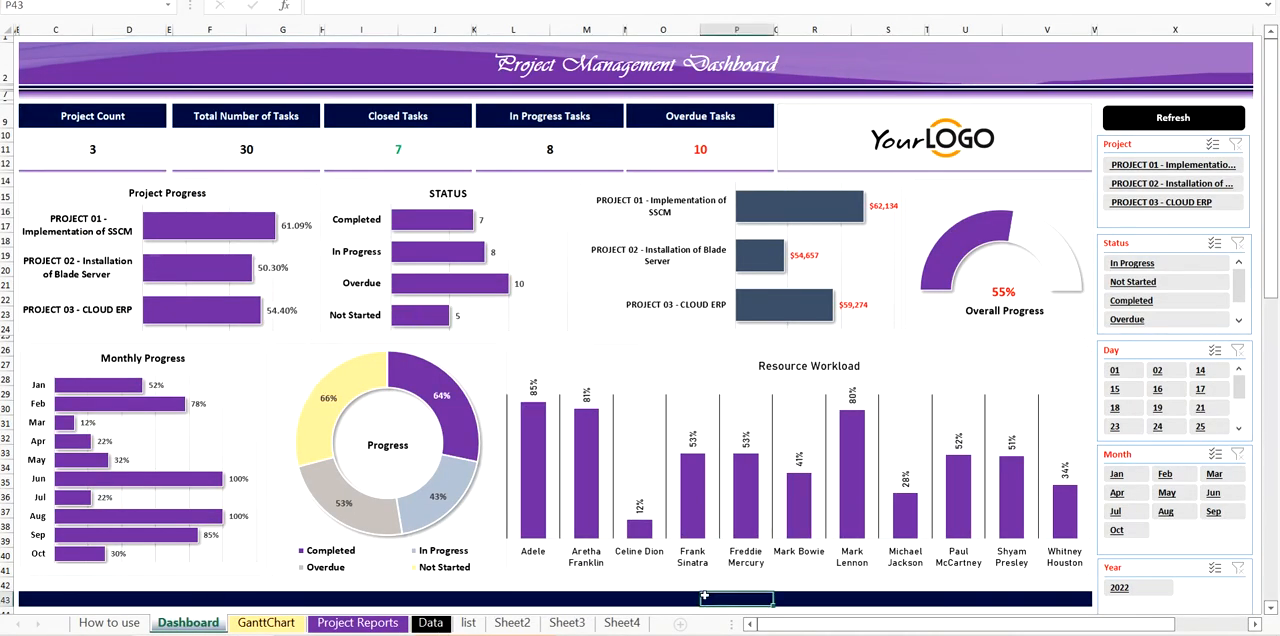
scroll(484, 360, down, 12)
scroll(484, 354, up, 2)
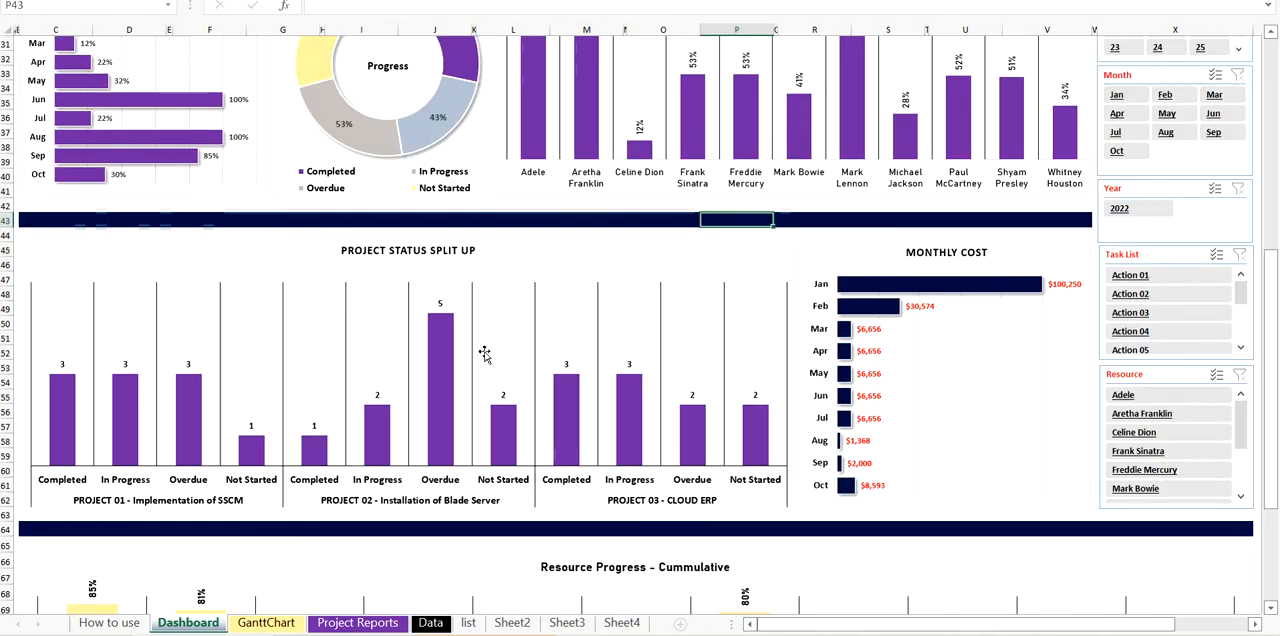
scroll(484, 354, up, 10)
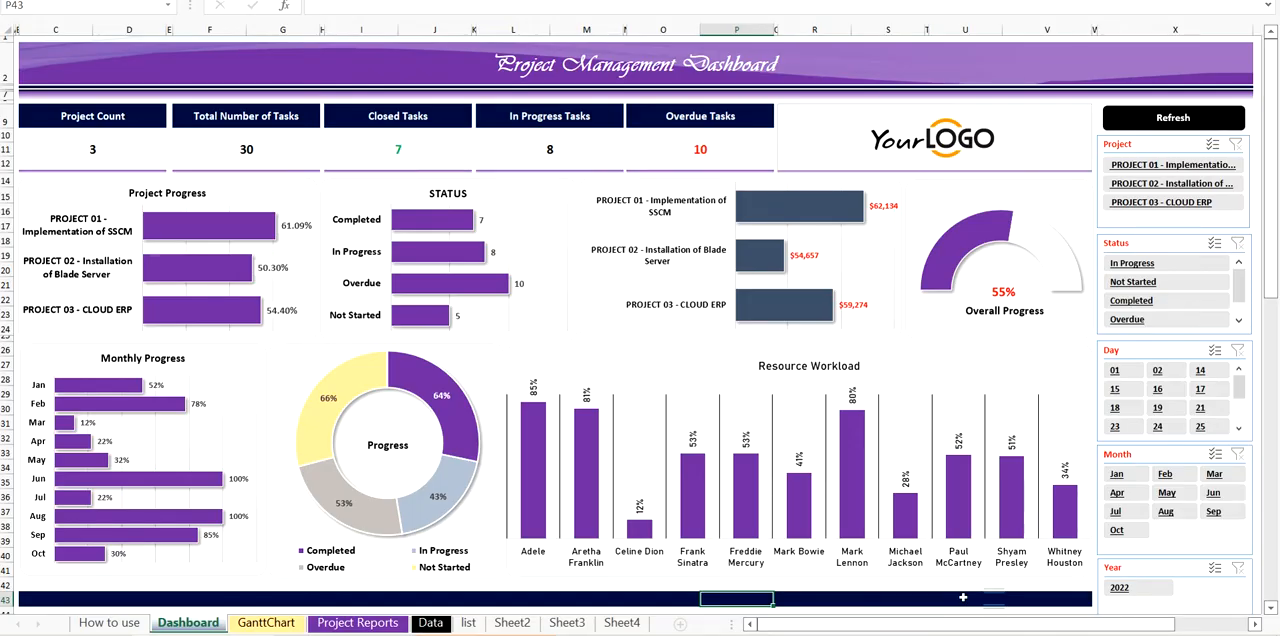
click(266, 623)
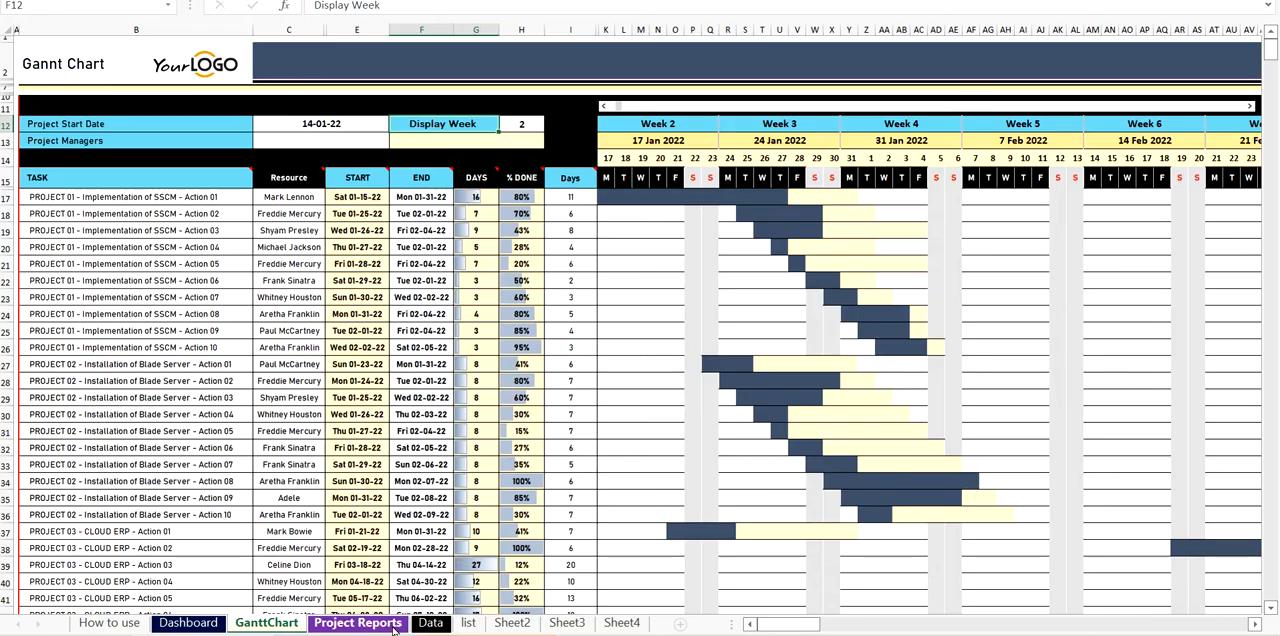
- Examine the project task table on the Data sheet down to its last row
click(431, 623)
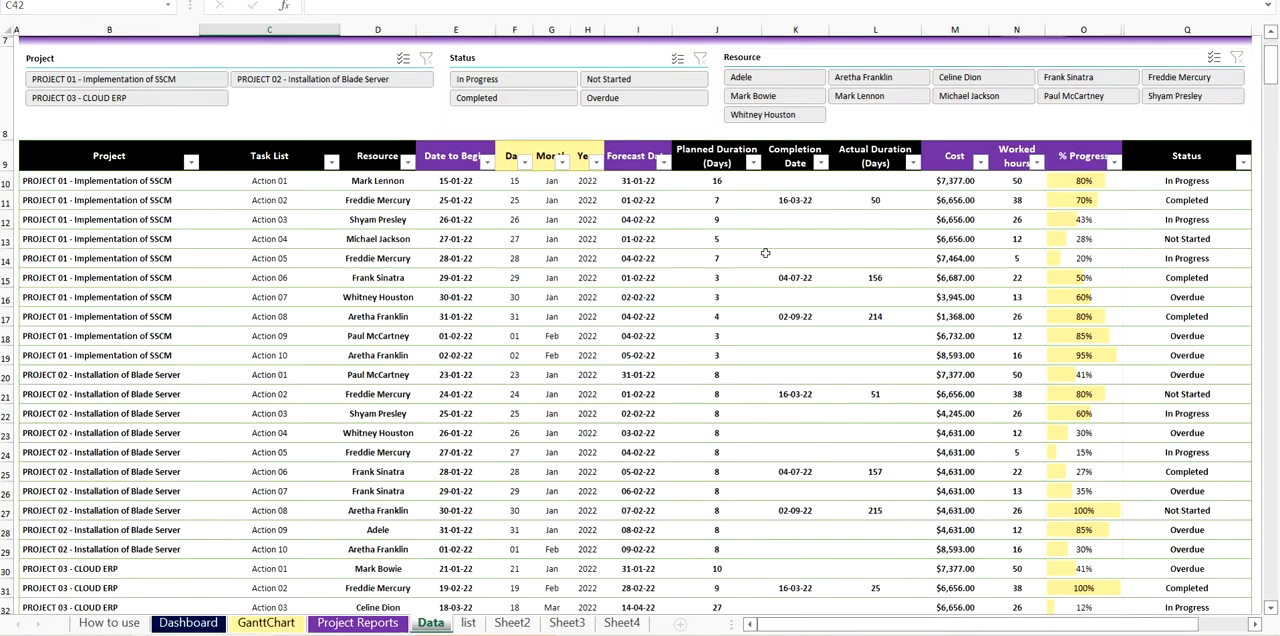
scroll(700, 265, down, 3)
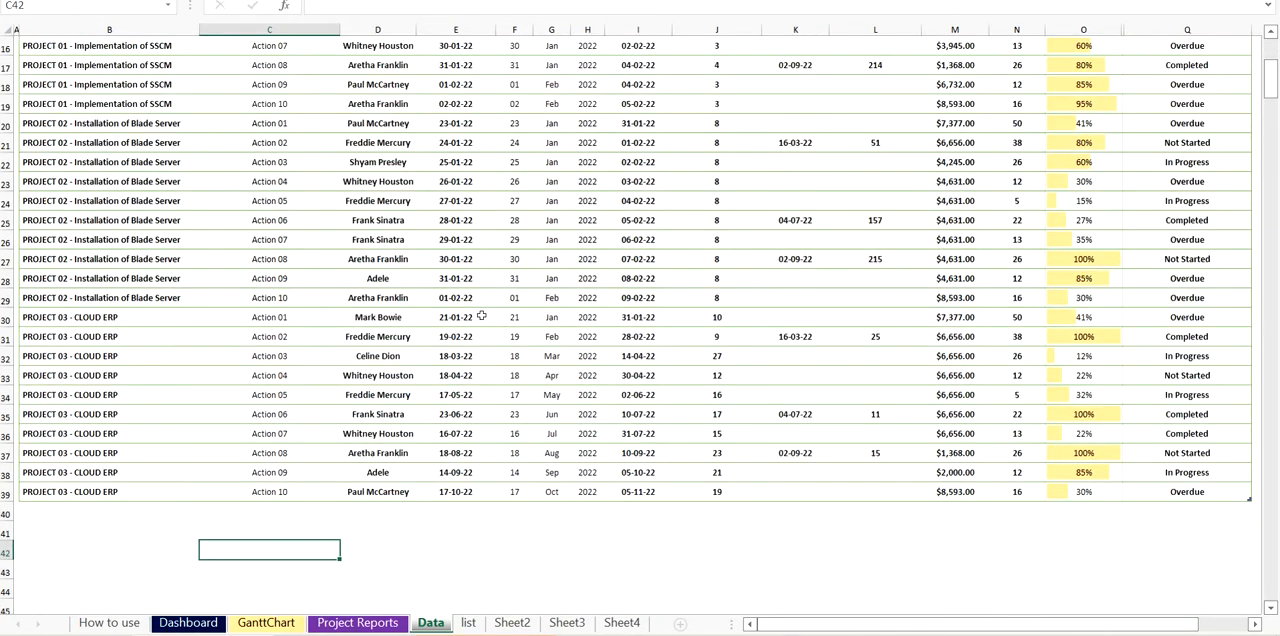
scroll(265, 425, up, 2)
scroll(272, 422, up, 4)
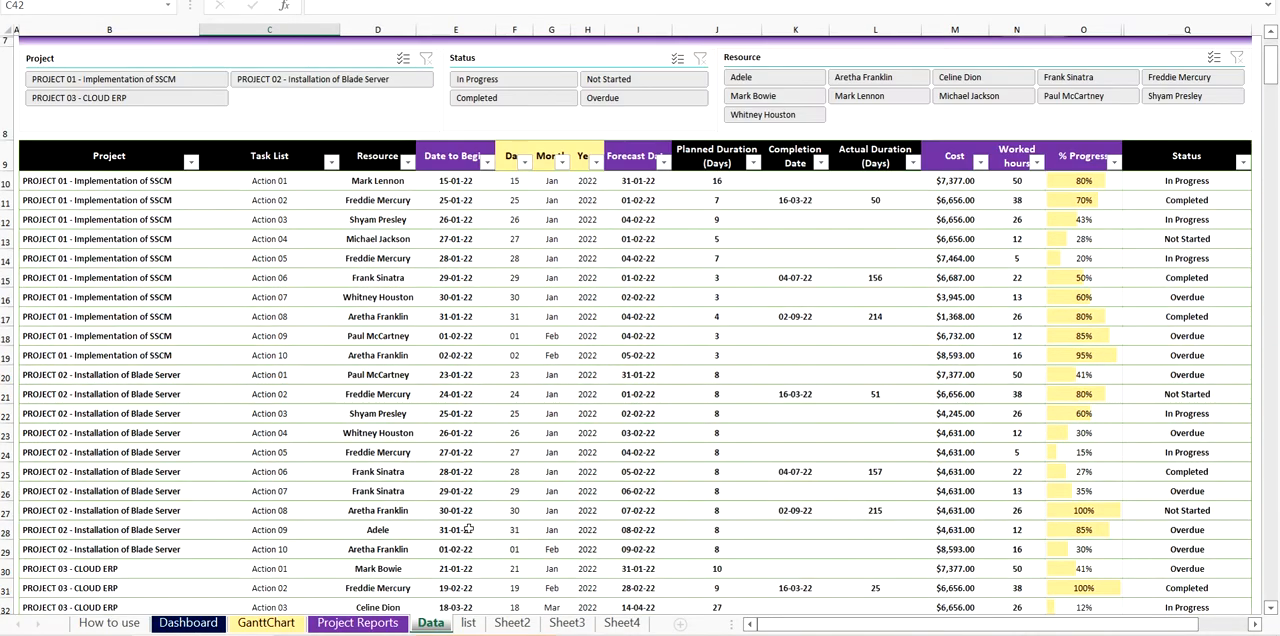
- Look at the Name table on the list sheet and check the resource cell of PROJECT 01's Action 03 on the Data sheet
click(469, 623)
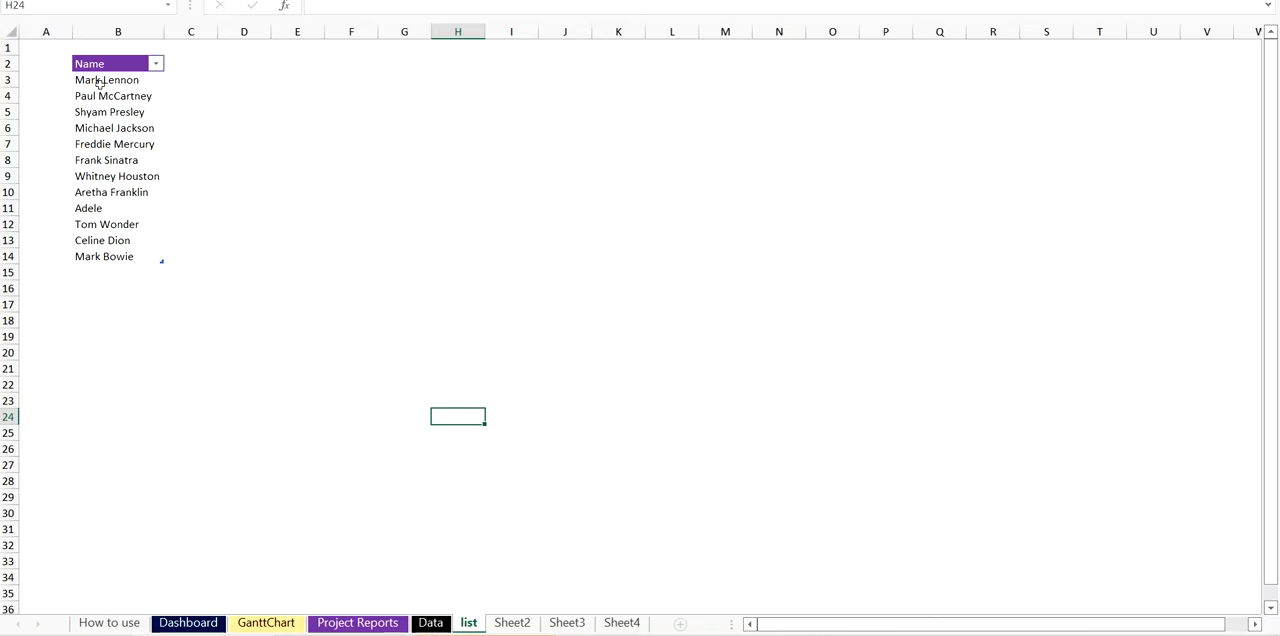
click(132, 237)
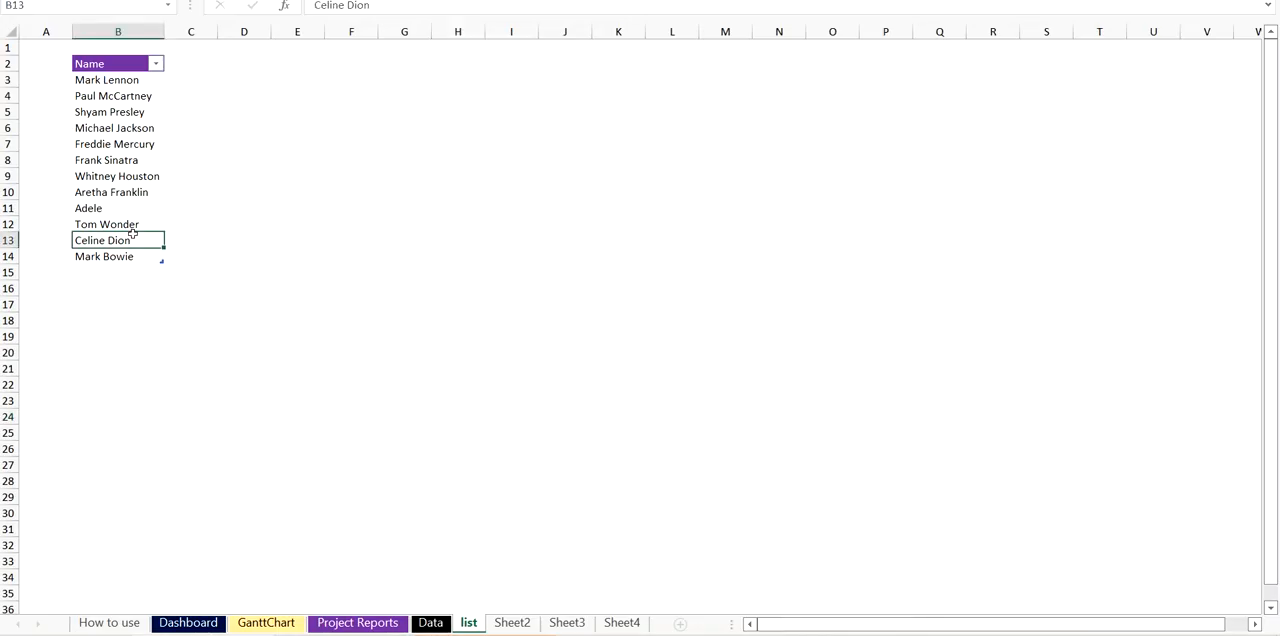
click(431, 623)
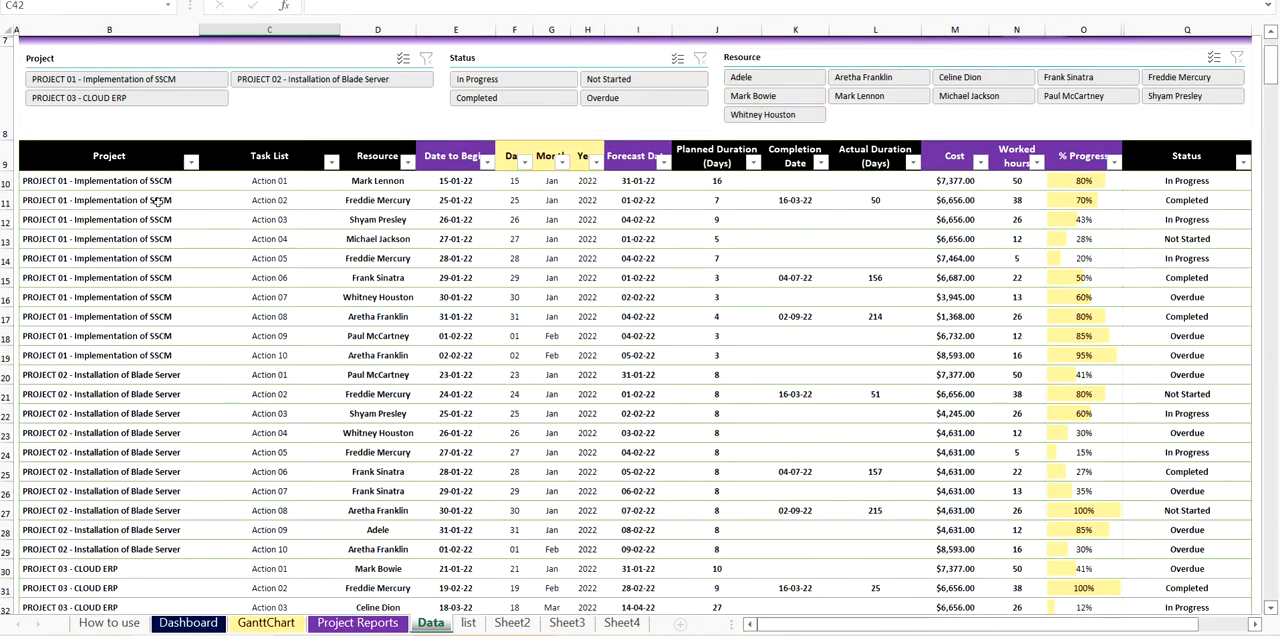
click(410, 219)
click(424, 221)
click(424, 223)
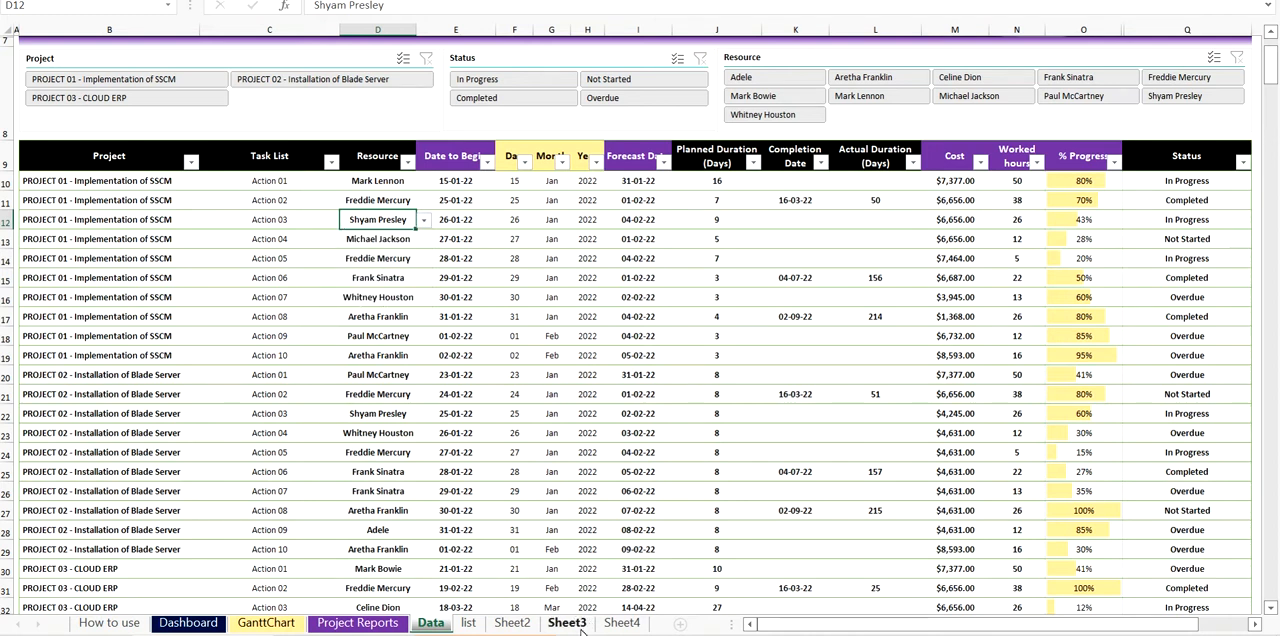
- Review the Name entries on the list sheet and the resource choices offered for PROJECT 01's Action 03 on the Data sheet
click(468, 623)
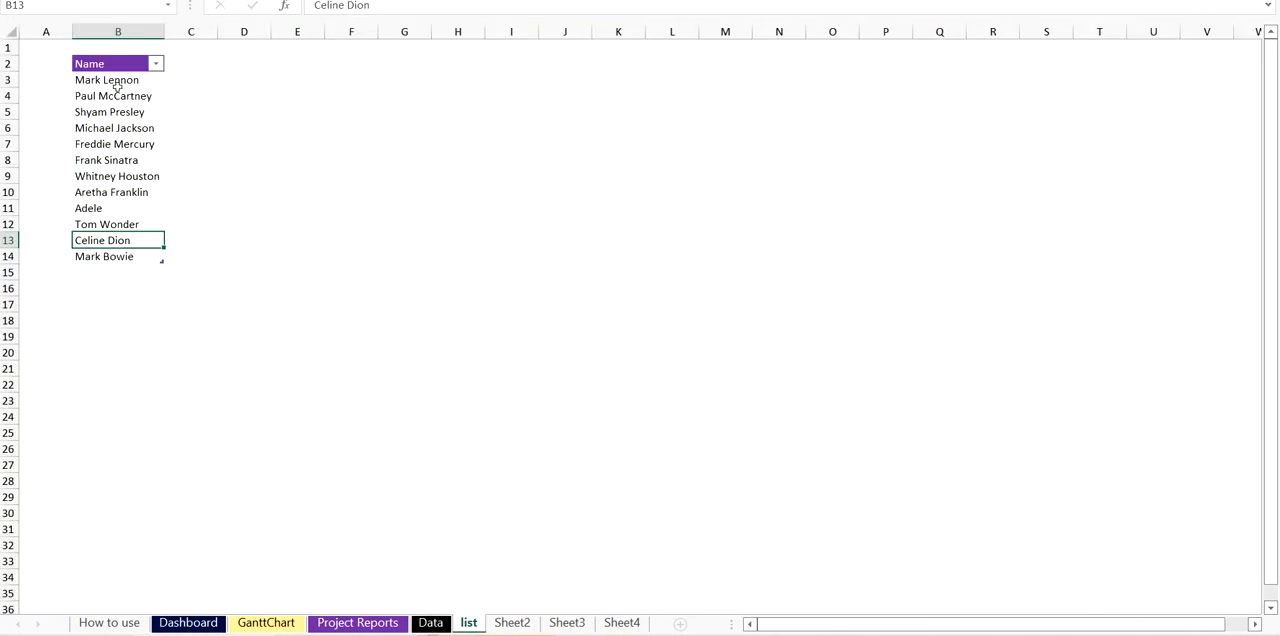
drag(109, 81, 124, 423)
click(333, 308)
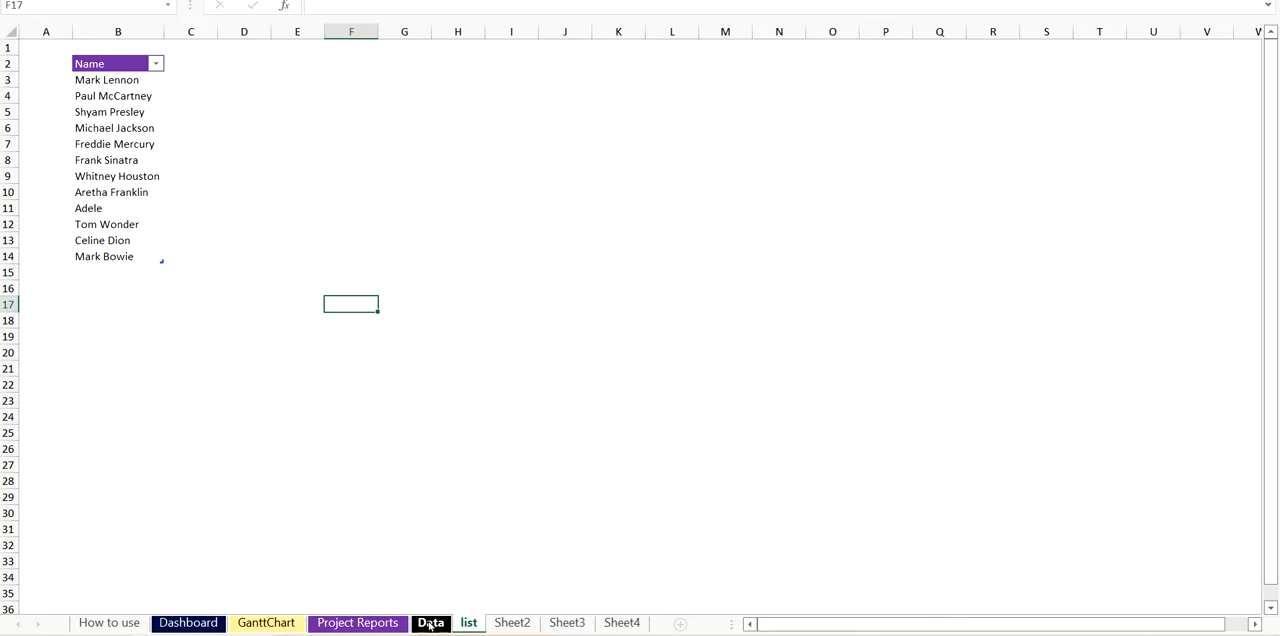
drag(103, 86, 95, 244)
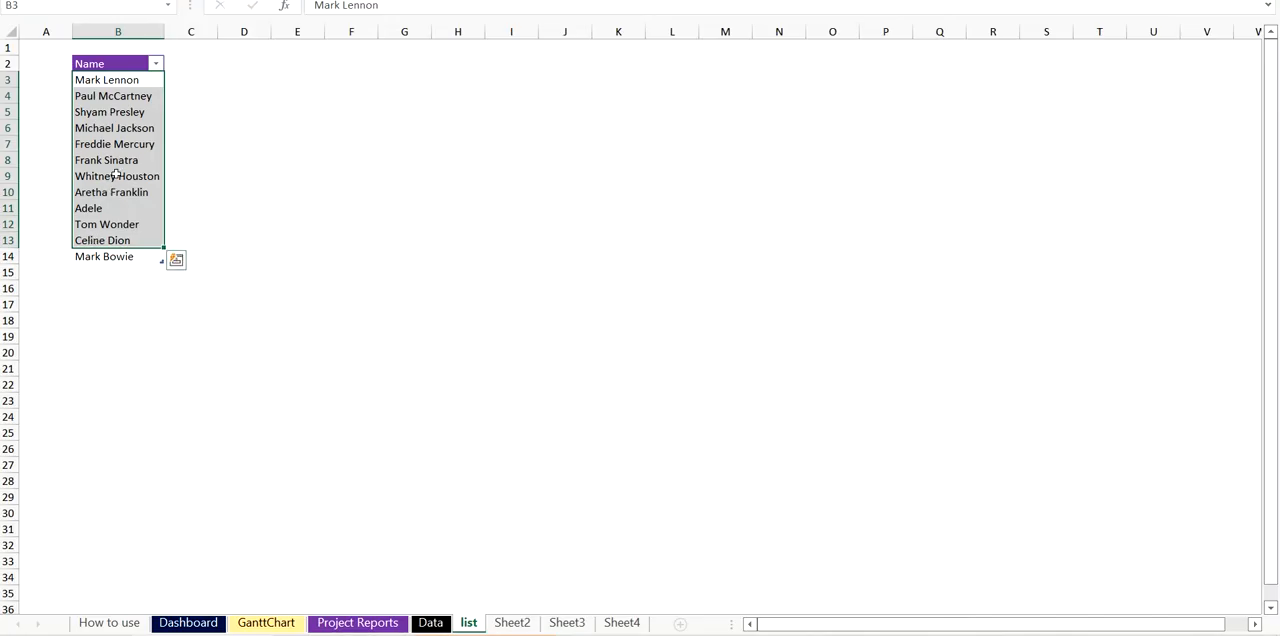
click(425, 608)
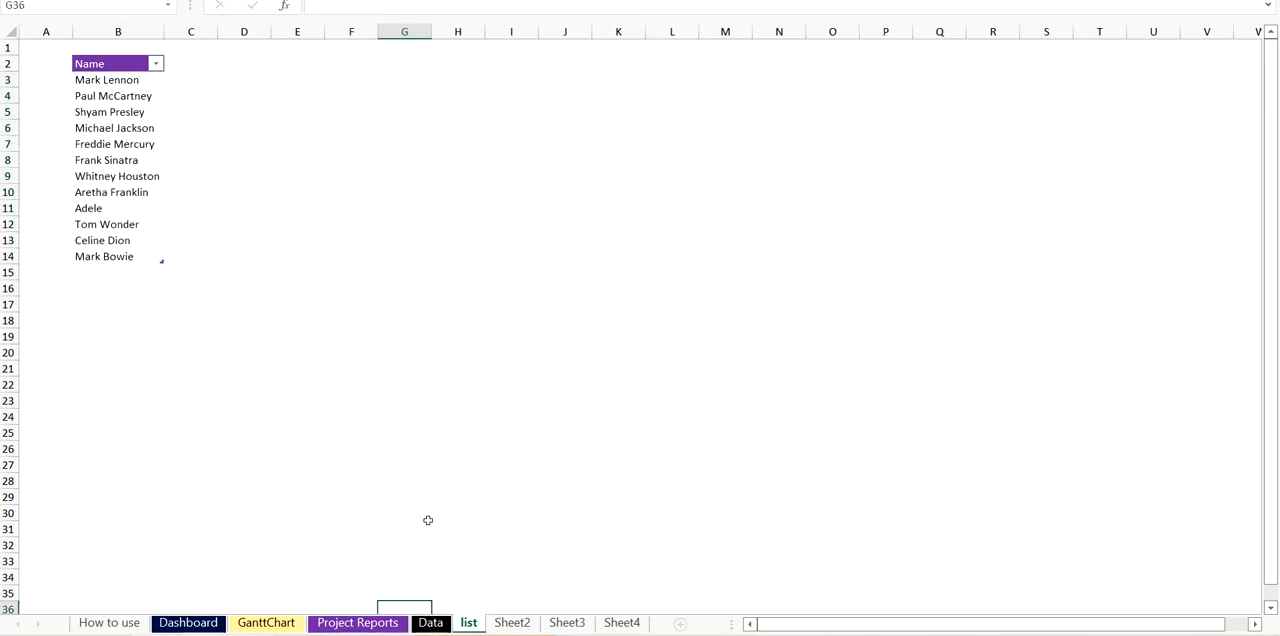
click(430, 622)
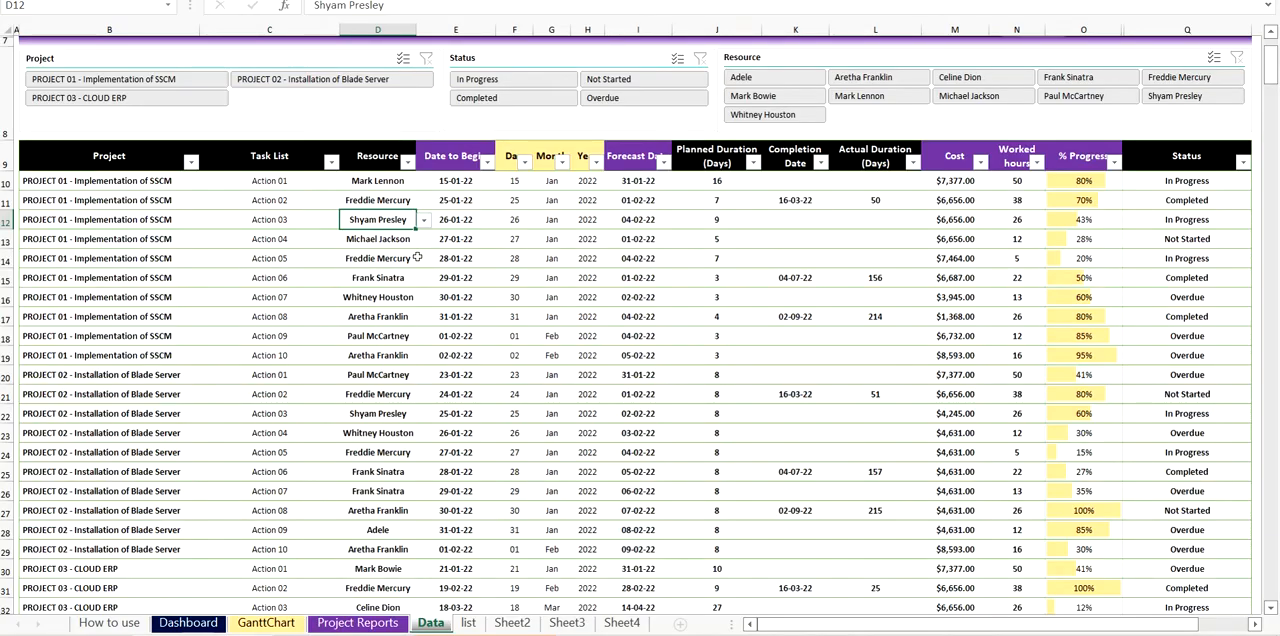
click(424, 224)
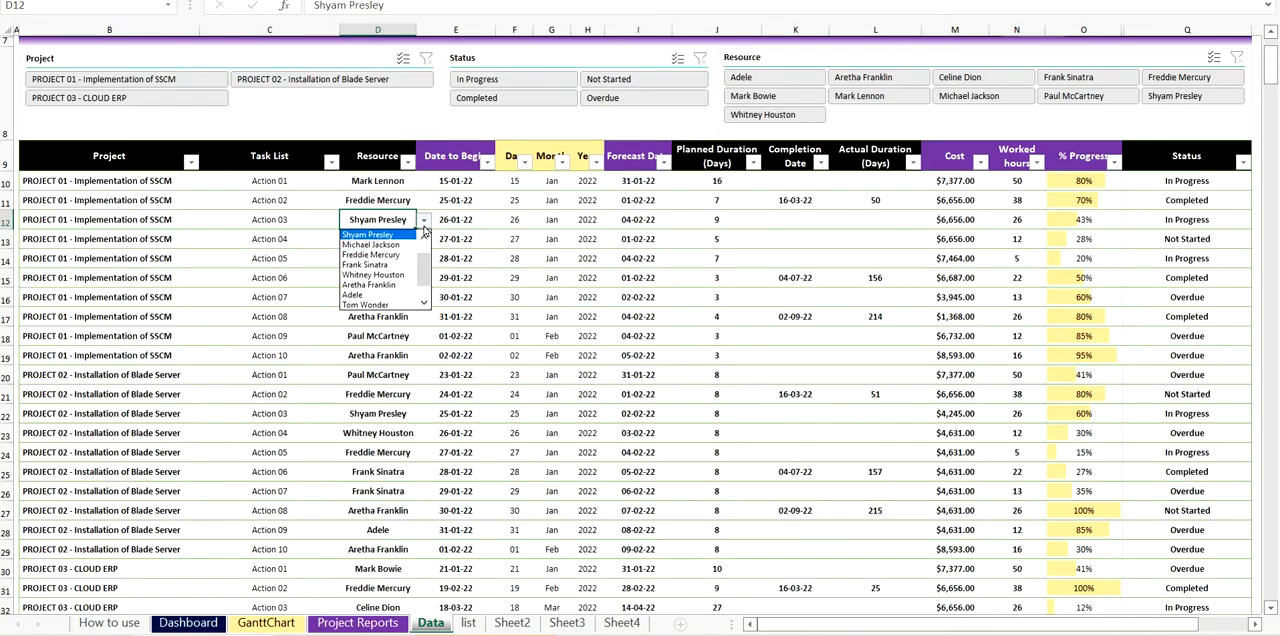
click(424, 221)
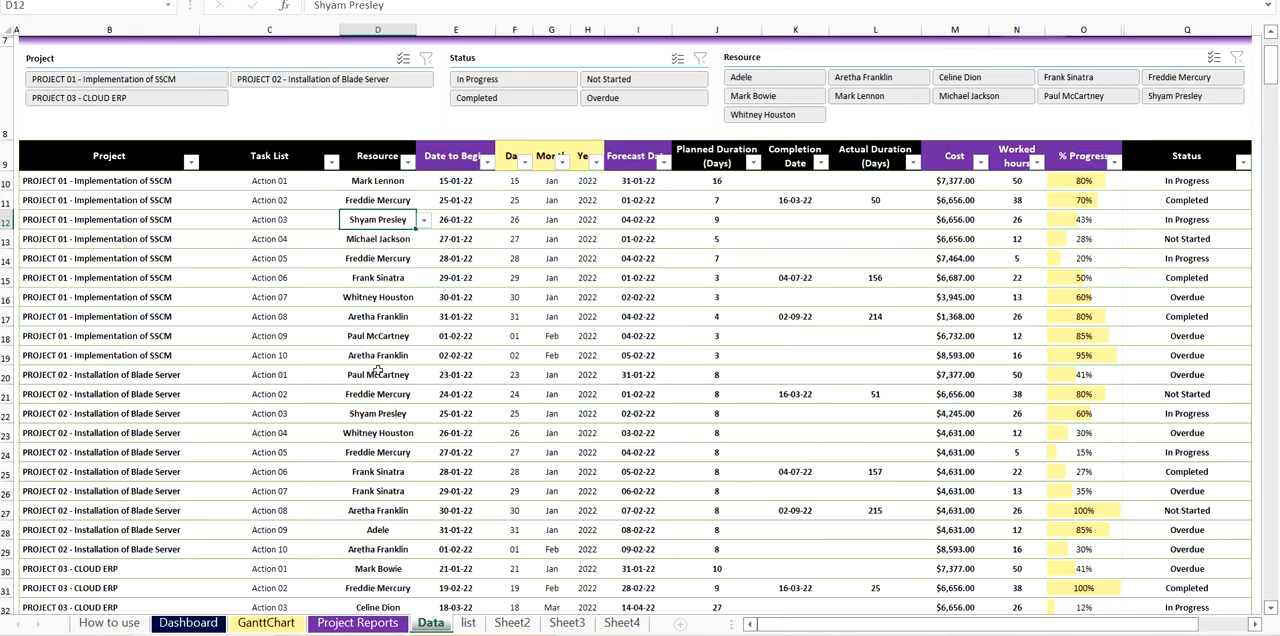
- Add a new row to the Data sheet's task table by entering Test Project in cell B40
scroll(378, 370, down, 5)
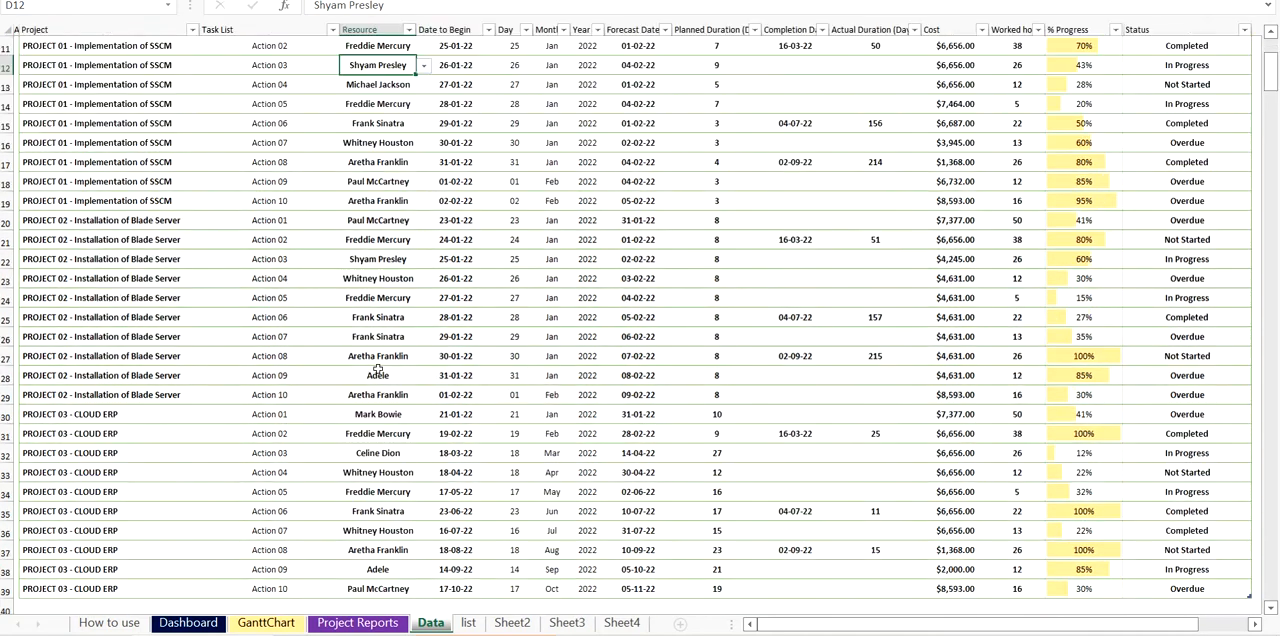
click(148, 417)
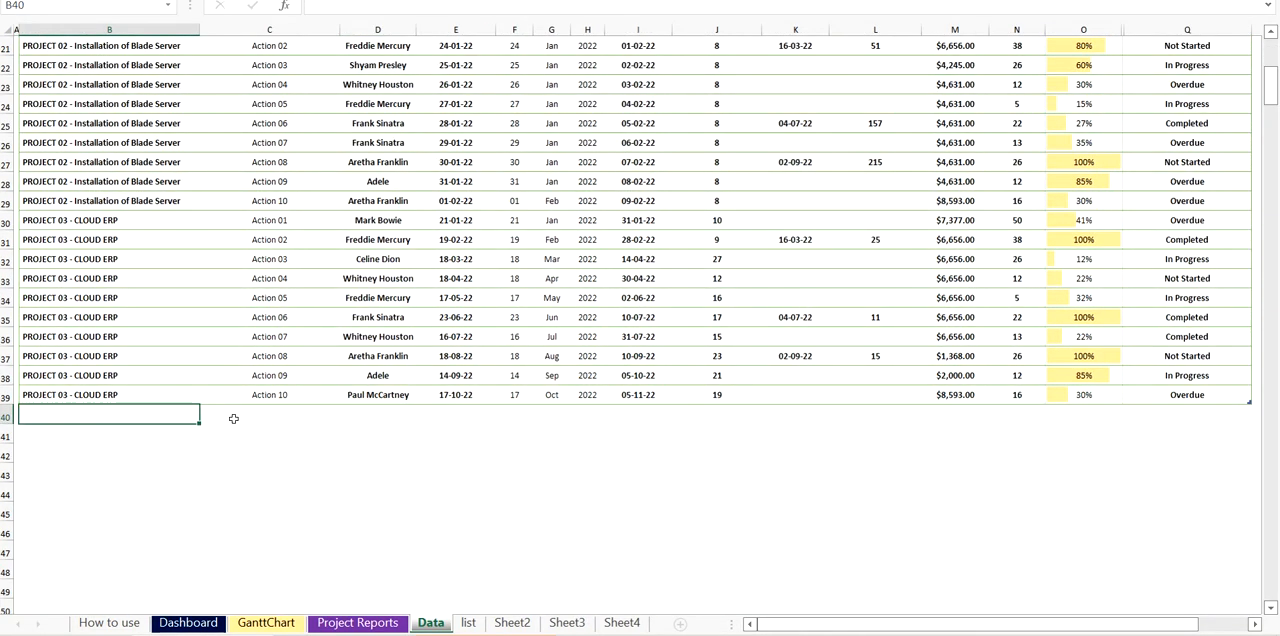
text(Test Project)
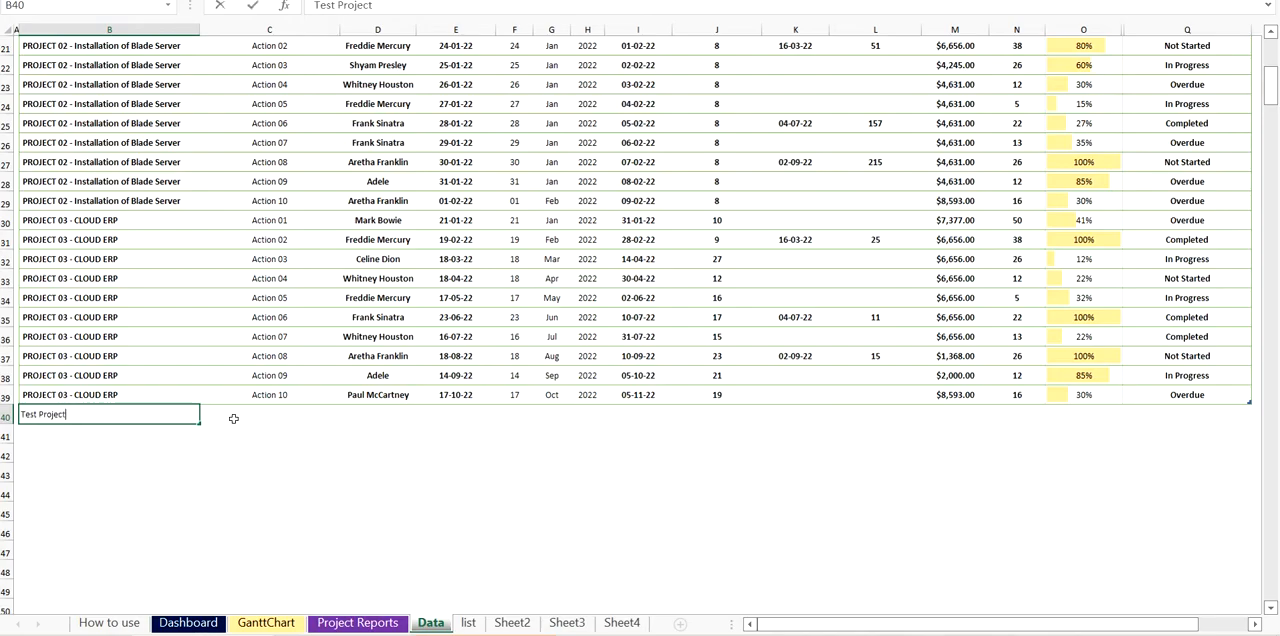
key(Return)
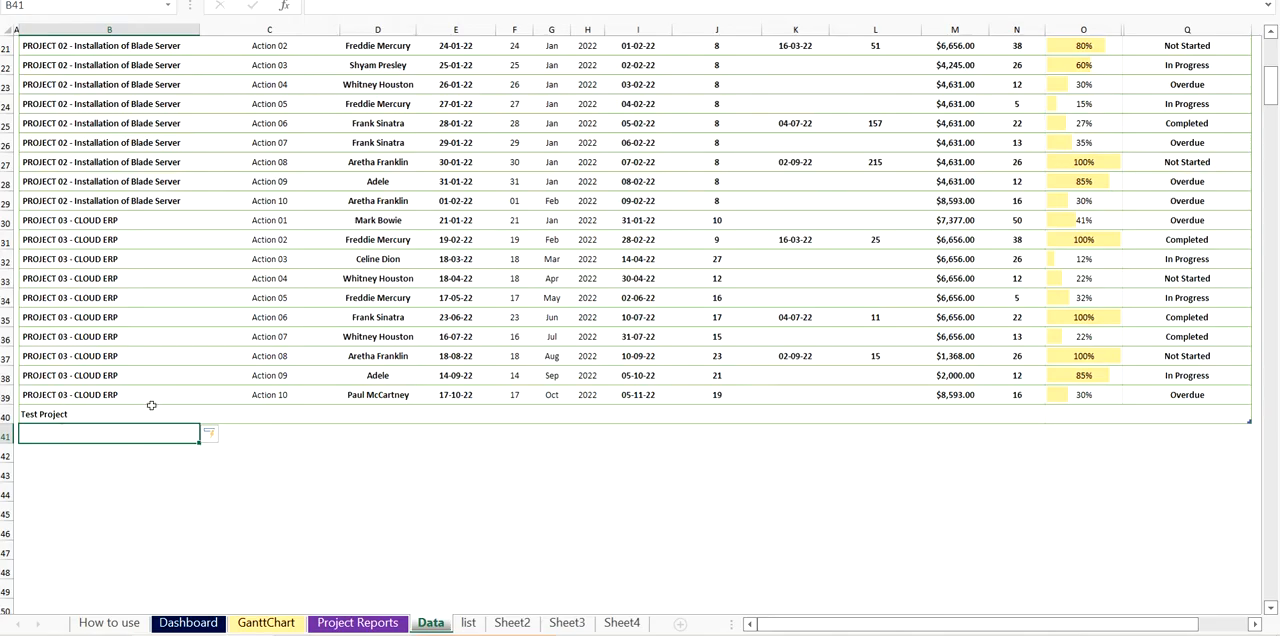
- Enter Action 23 as the Test Project row's task and choose Paul McCartney as its resource
click(267, 413)
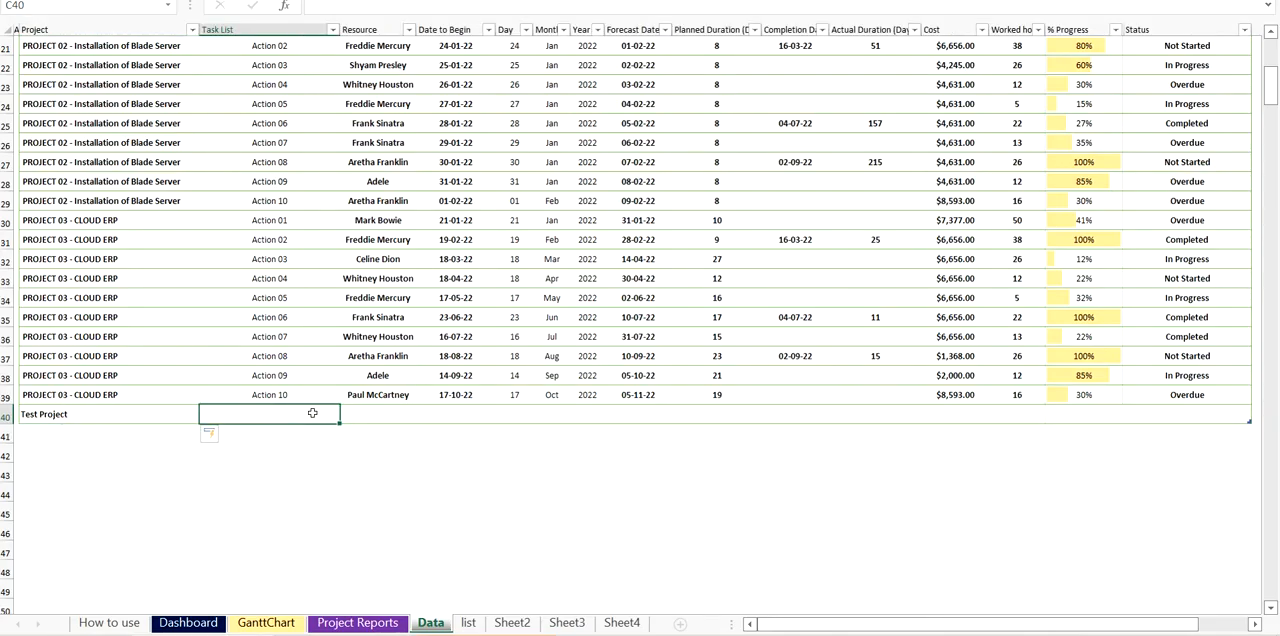
text(Actions)
key(BackSpace)
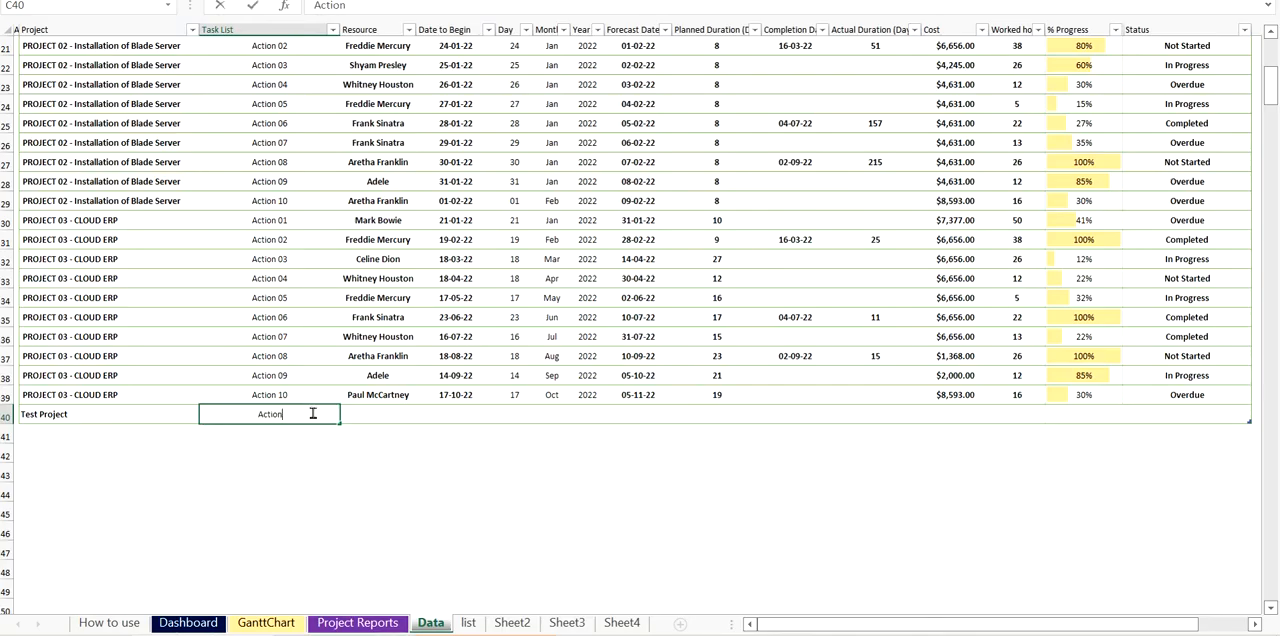
text(23)
click(360, 412)
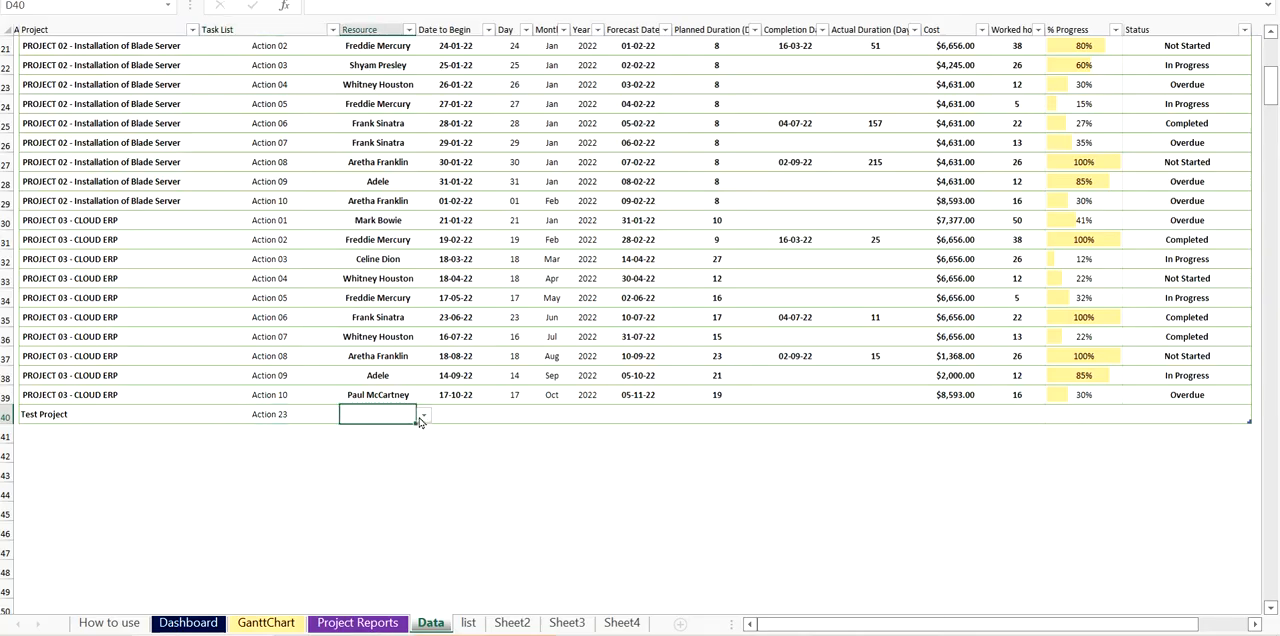
click(424, 415)
click(395, 438)
- Enter 13/2/2022 as the Test Project row's date to begin and check its day and month cells
click(471, 414)
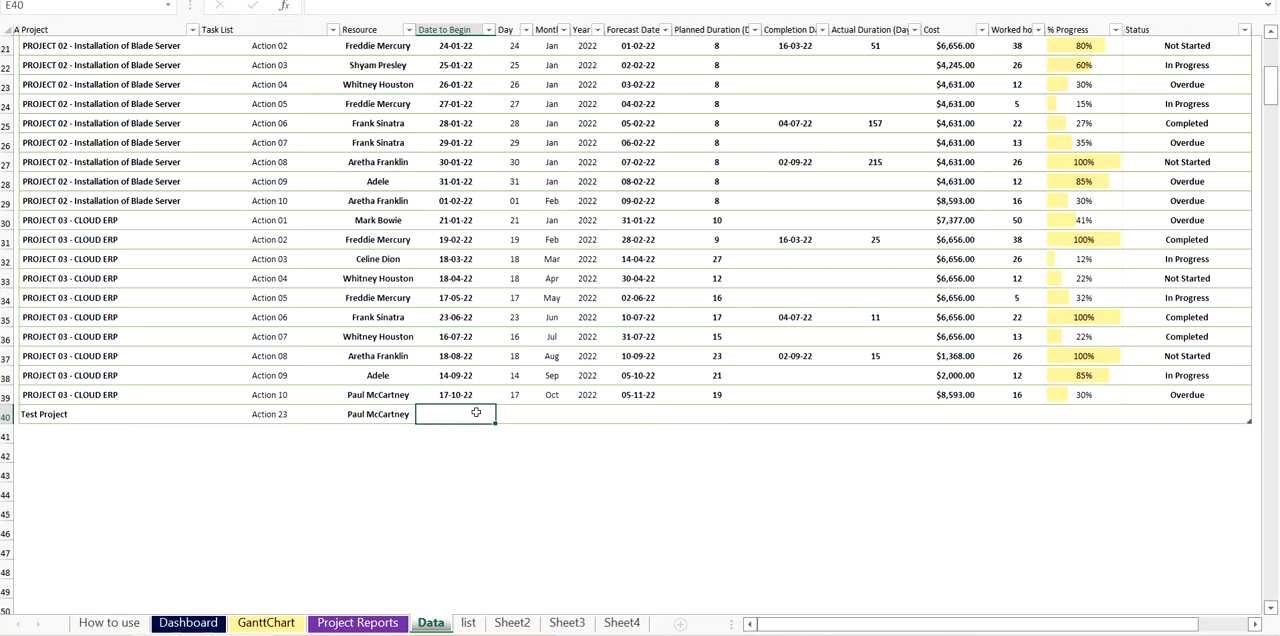
text(13/2/2022)
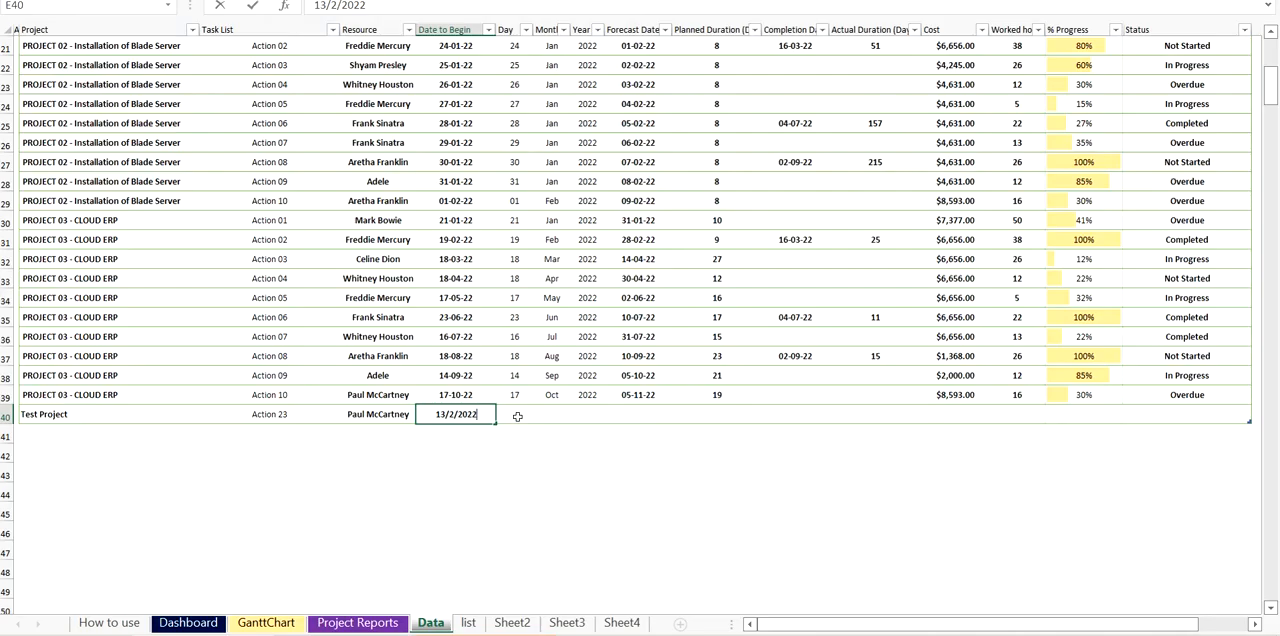
key(Return)
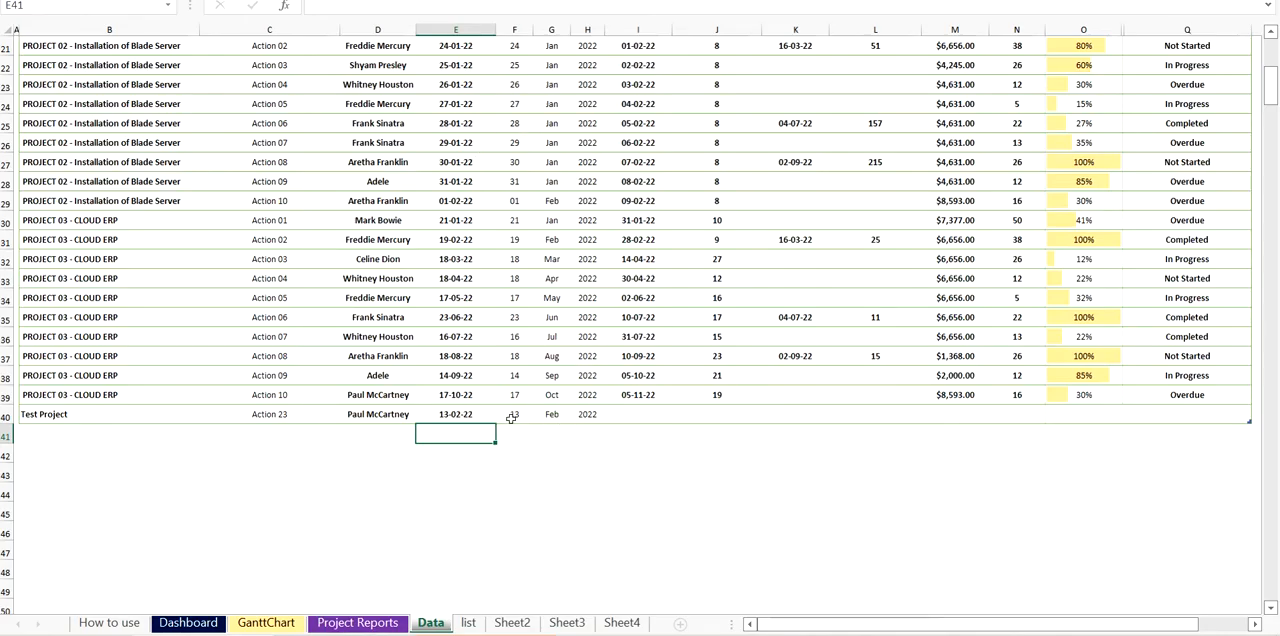
click(510, 416)
click(548, 414)
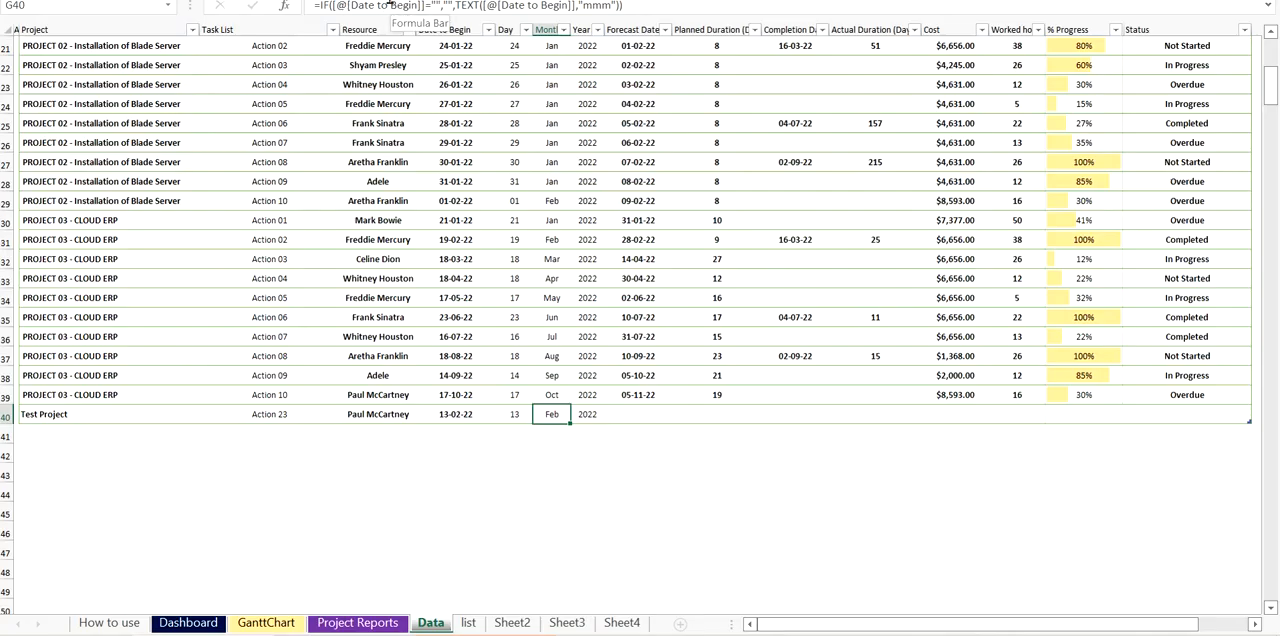
- Enter 31-3-2023 as the Test Project row's forecast date
click(642, 412)
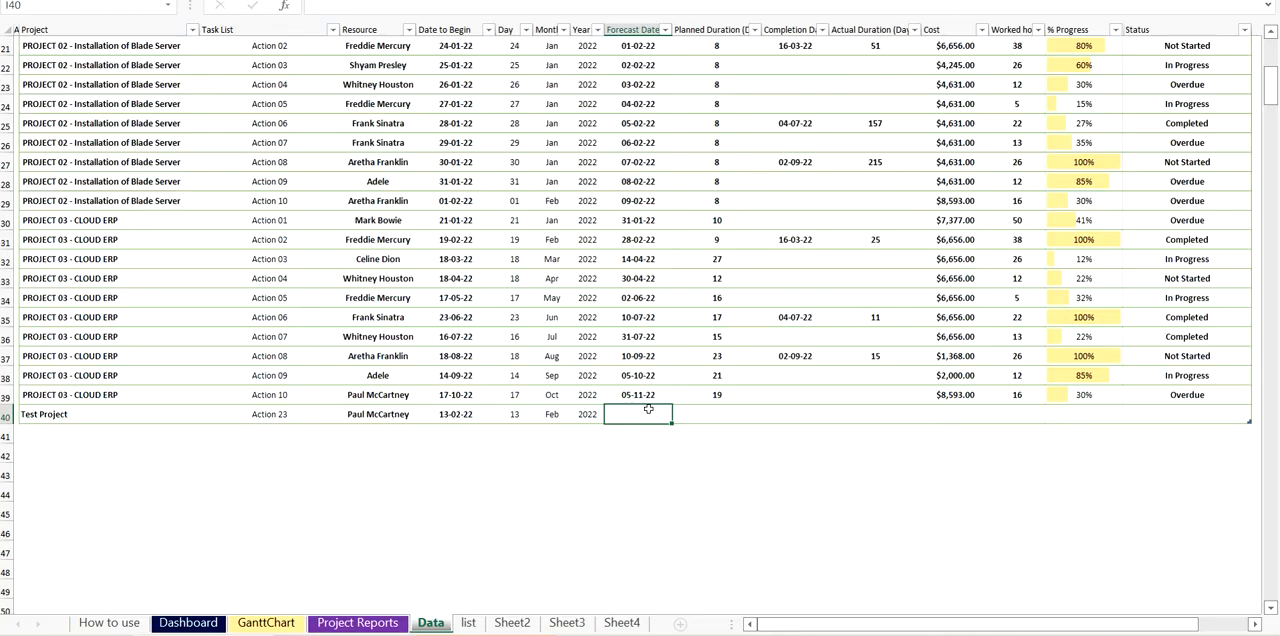
text(31.3)
key(BackSpace)
text(2023)
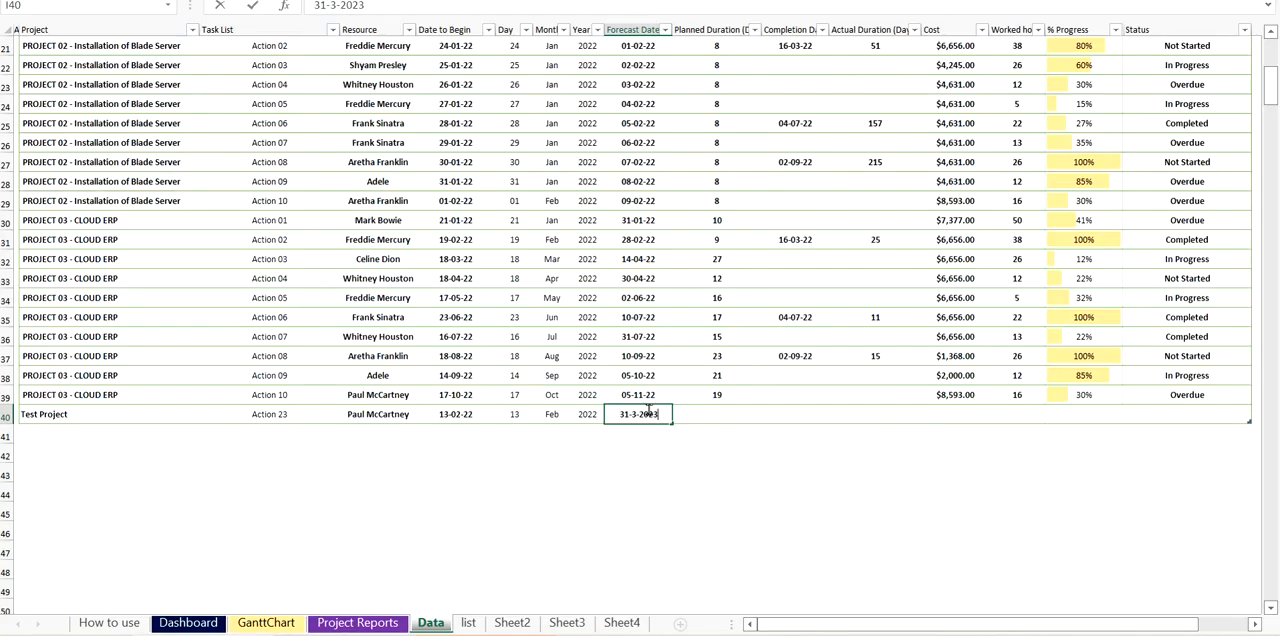
key(Return)
- Correct the Test Project's date to begin to 13-02-2023 and check its planned duration
click(462, 416)
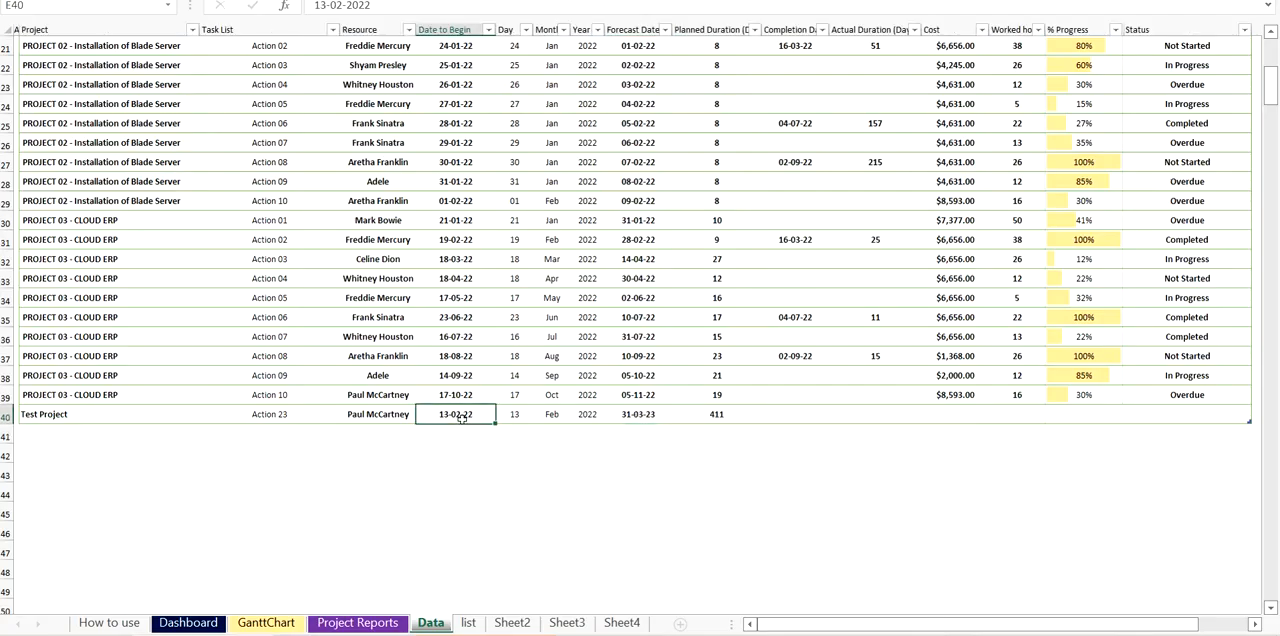
click(370, 5)
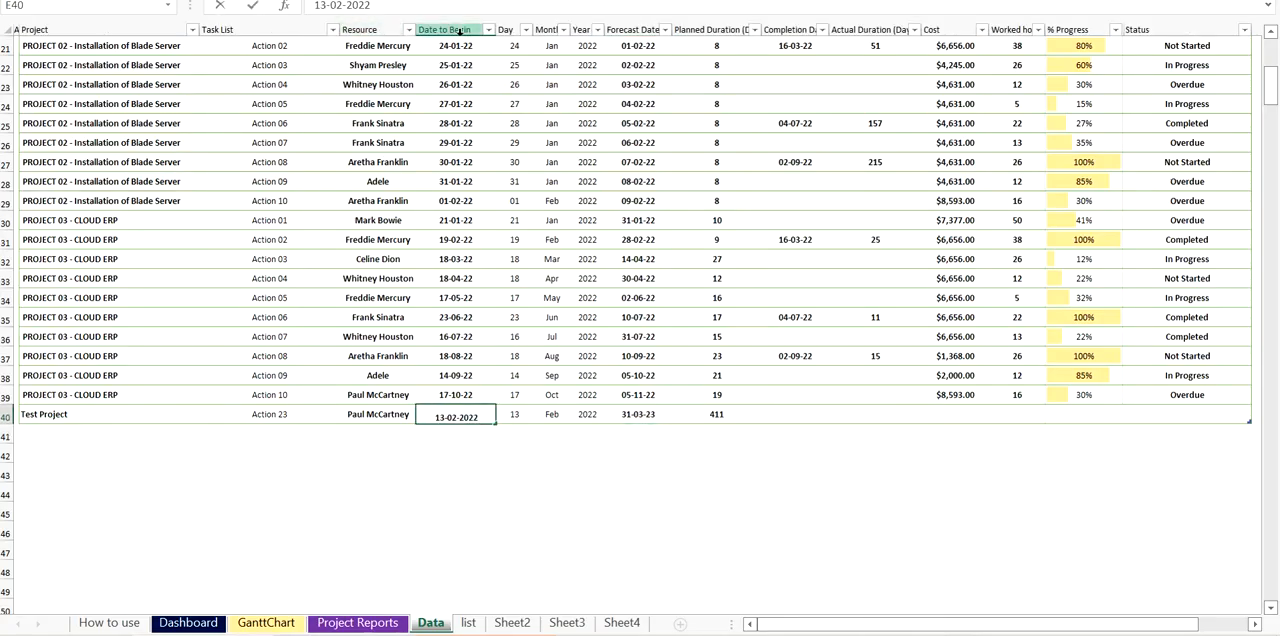
key(BackSpace)
text(3)
key(Return)
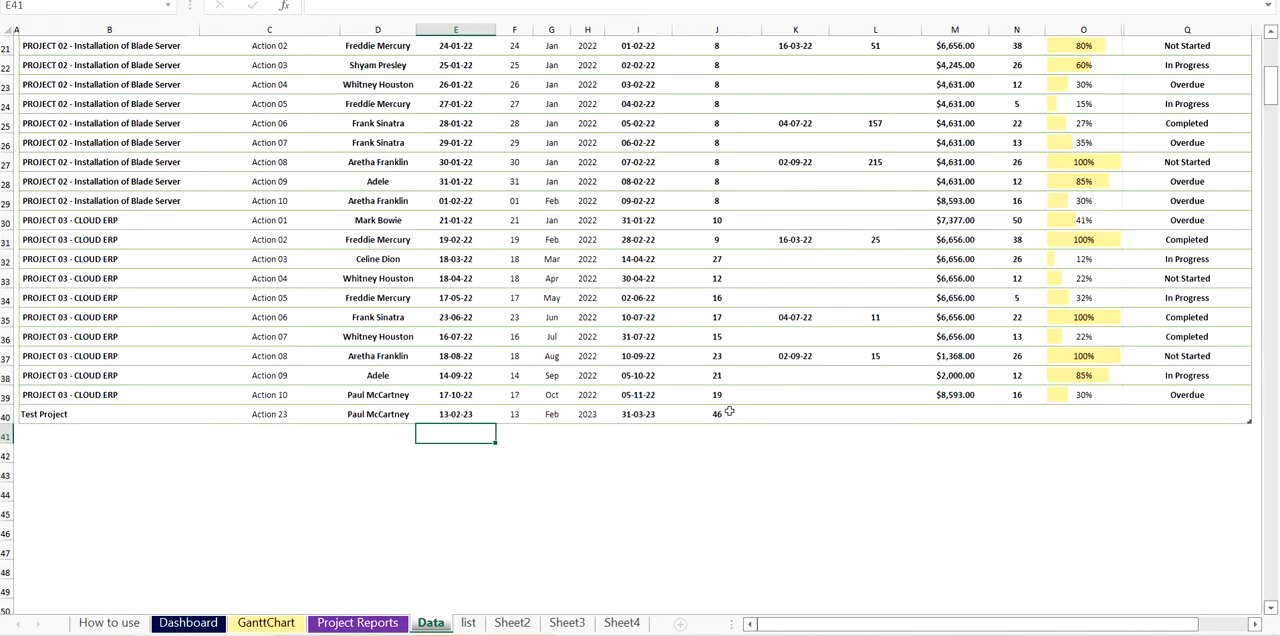
click(728, 413)
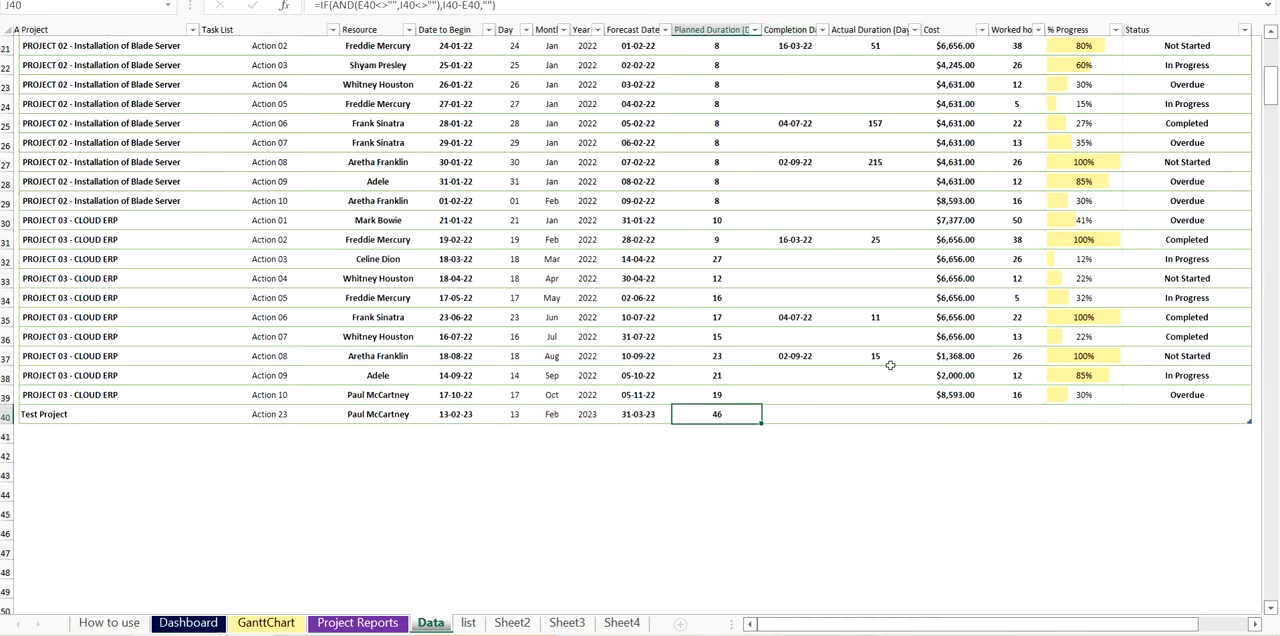
- Leave the Test Project's completion date empty and enter a cost of 10000 and 10 worked hours
click(794, 414)
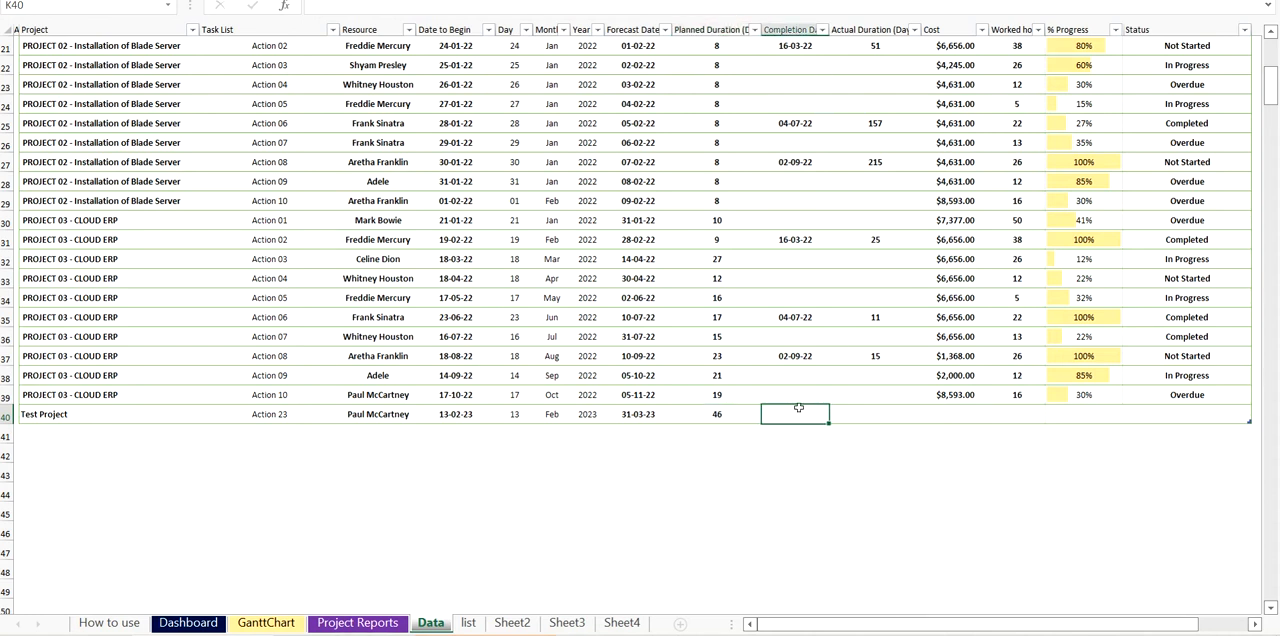
click(878, 413)
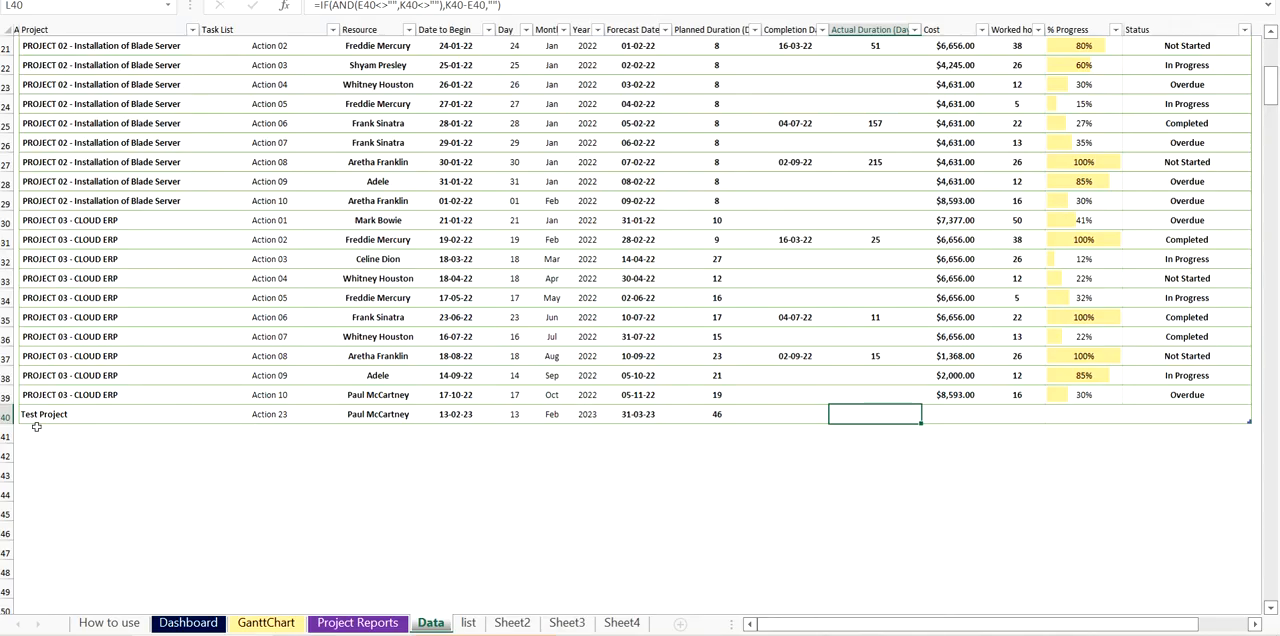
click(977, 411)
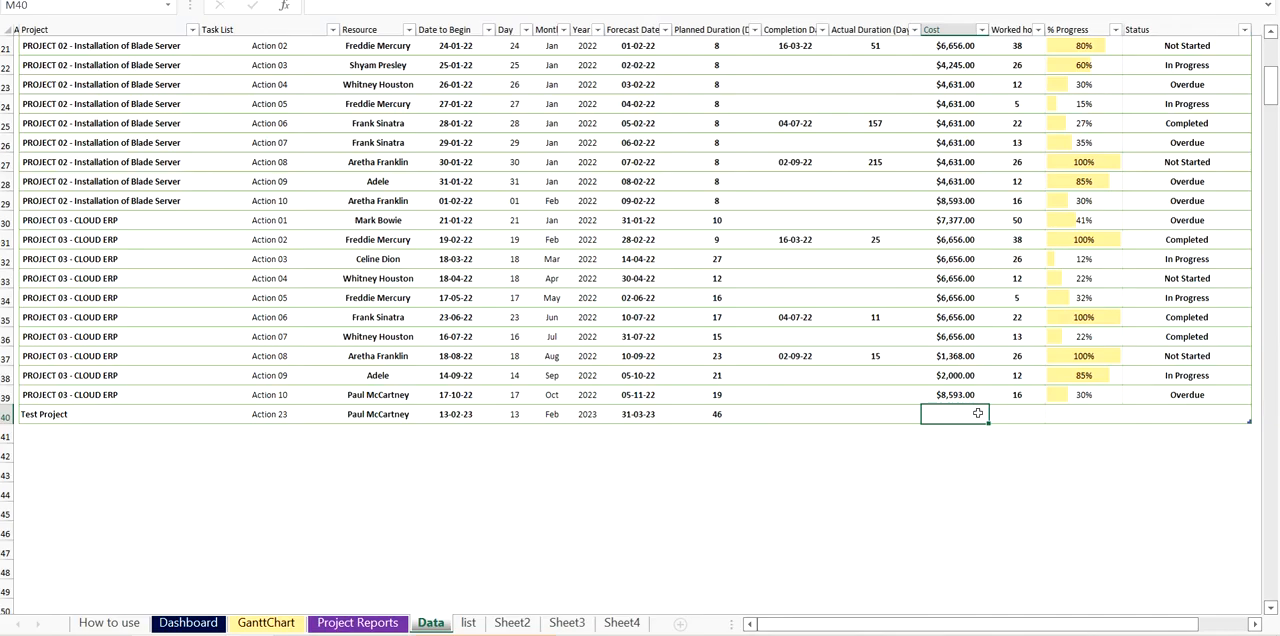
text(10000)
key(Return)
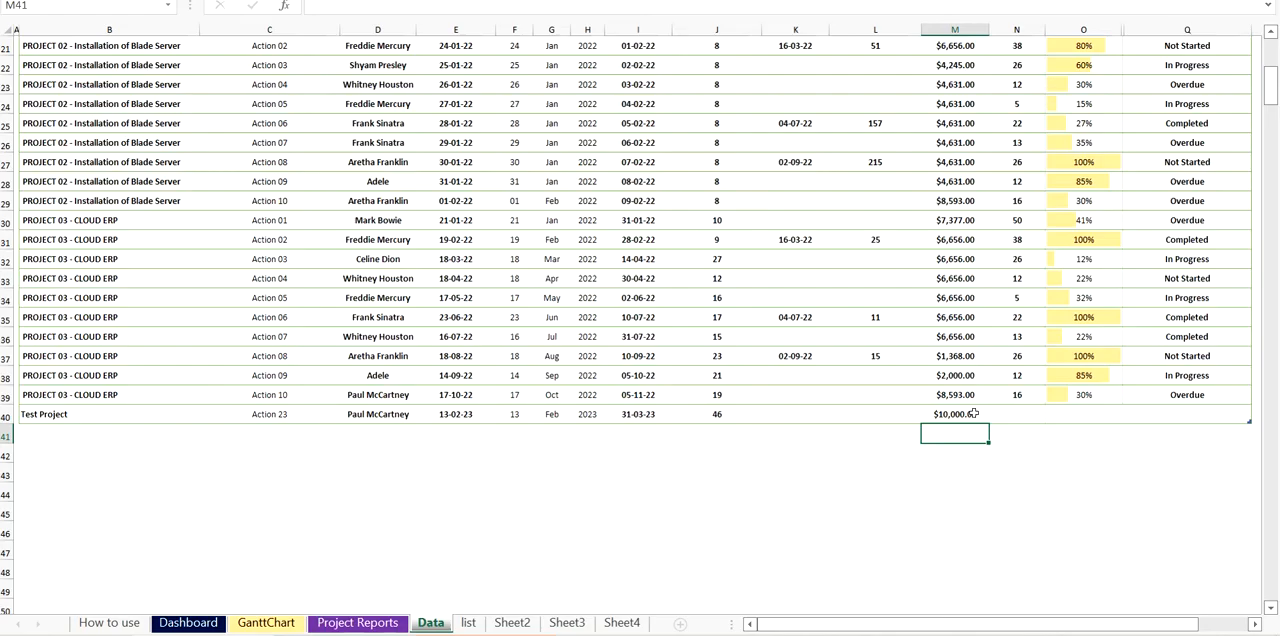
click(973, 413)
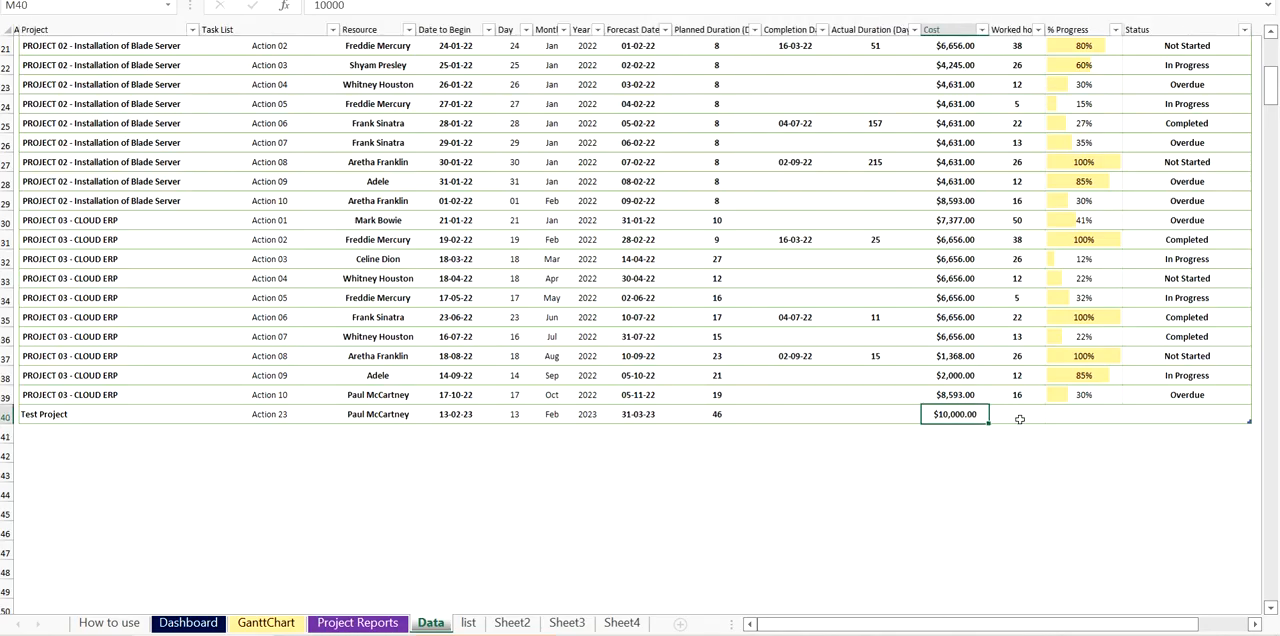
click(1036, 413)
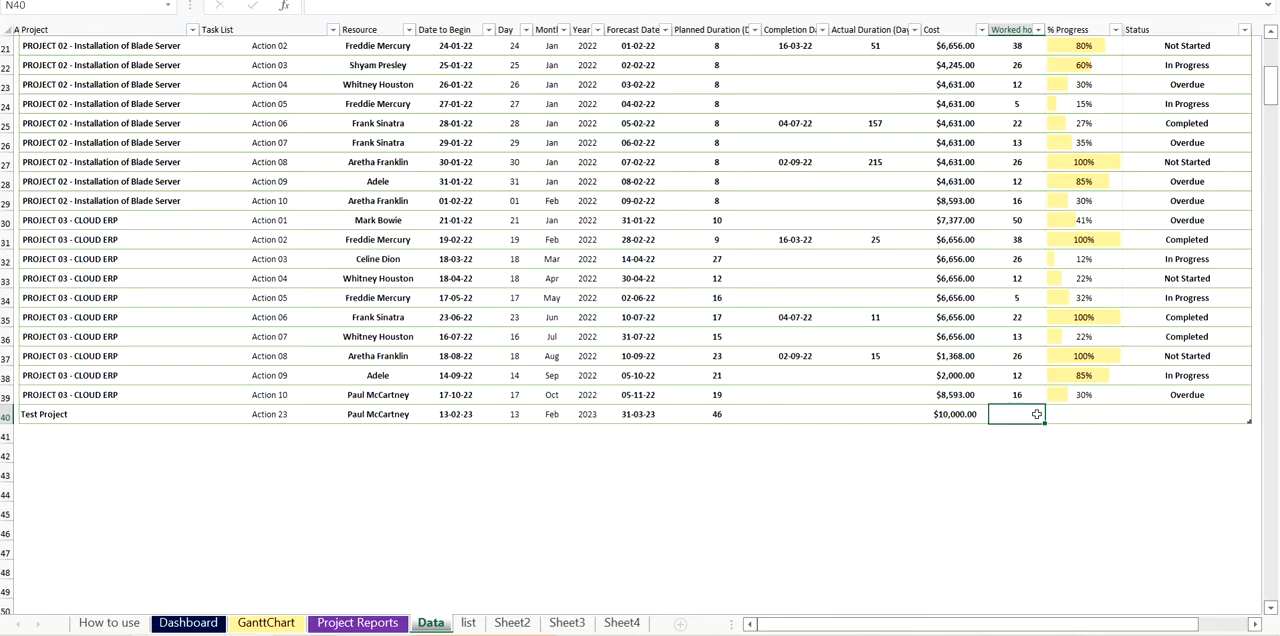
text(10)
key(Return)
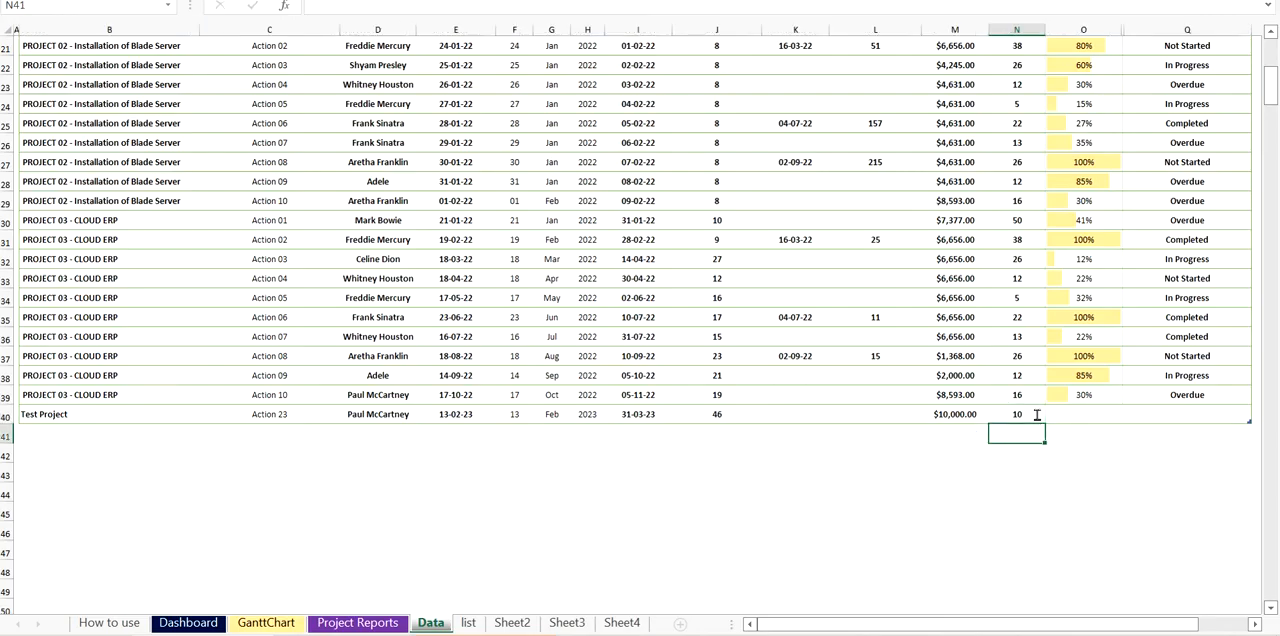
- Set the Test Project's status to In Progress and its progress to 20%
click(1205, 414)
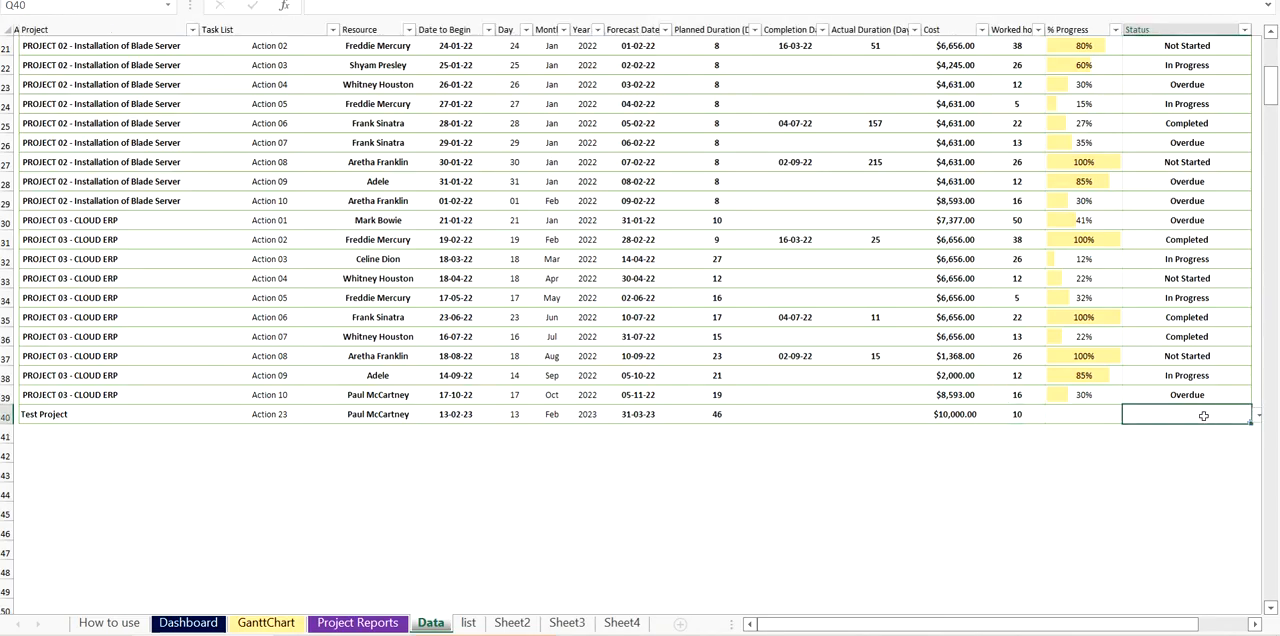
click(1258, 415)
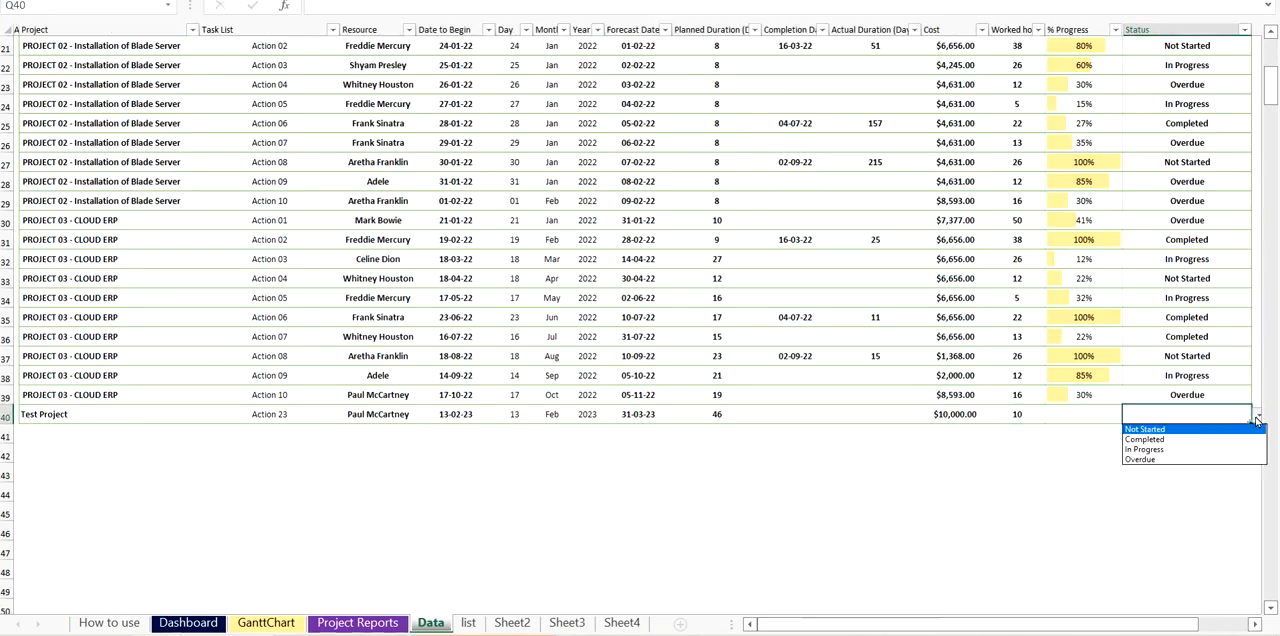
click(1144, 429)
click(1258, 418)
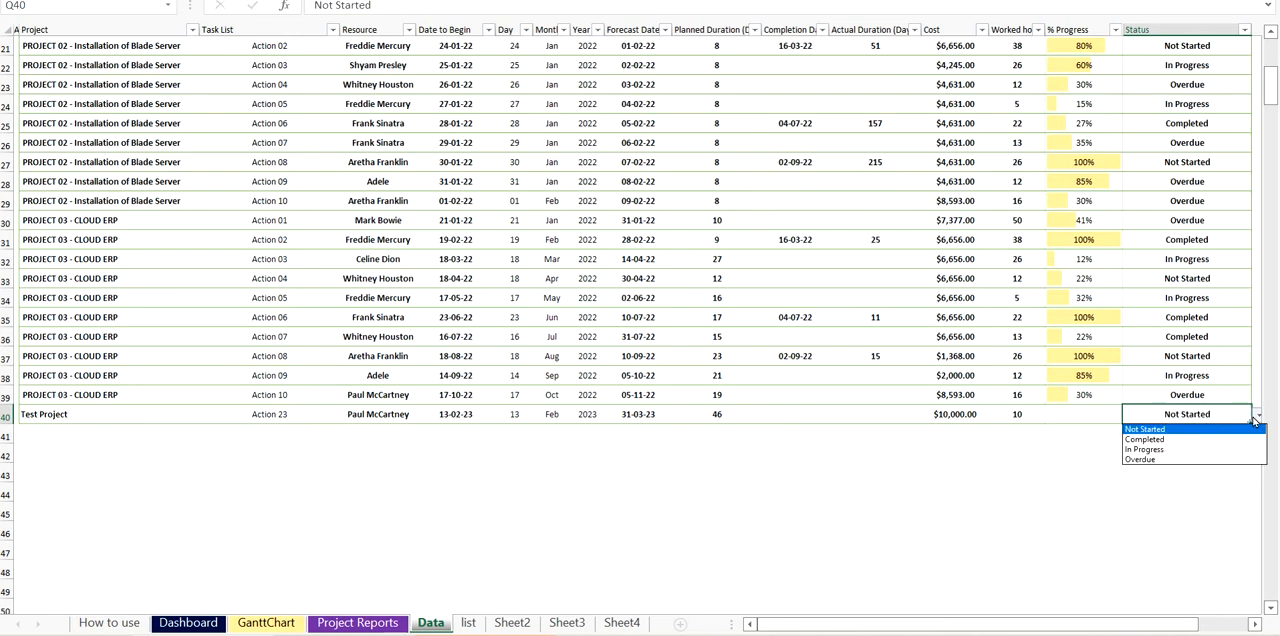
click(1142, 450)
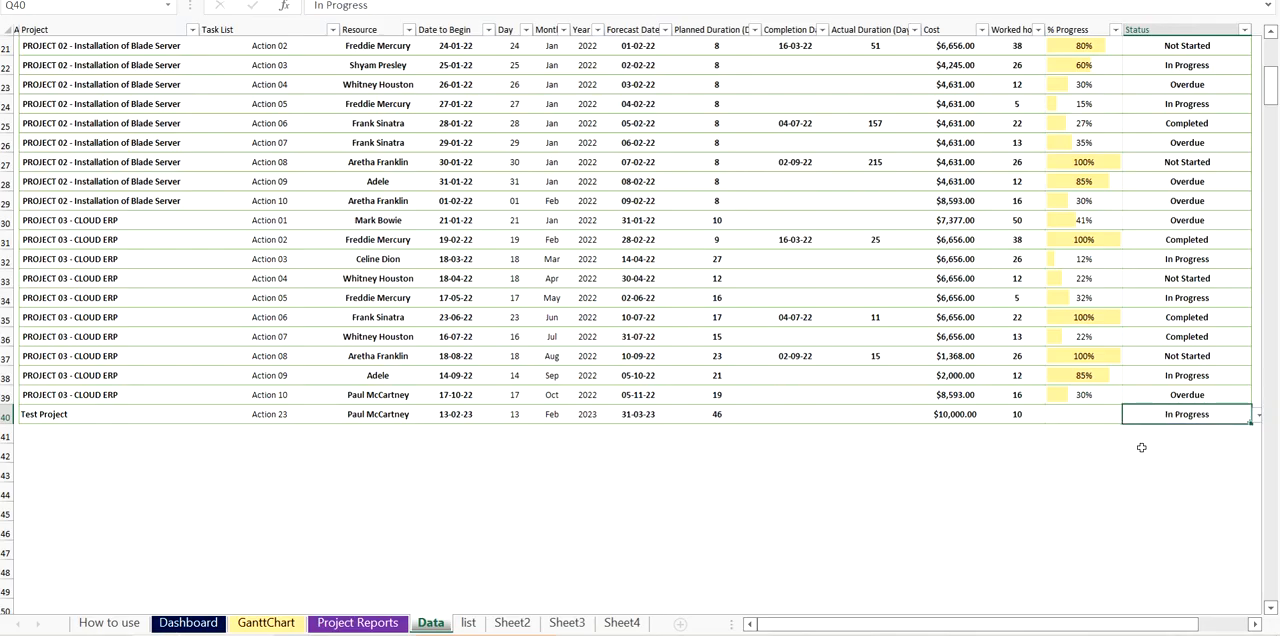
click(1090, 414)
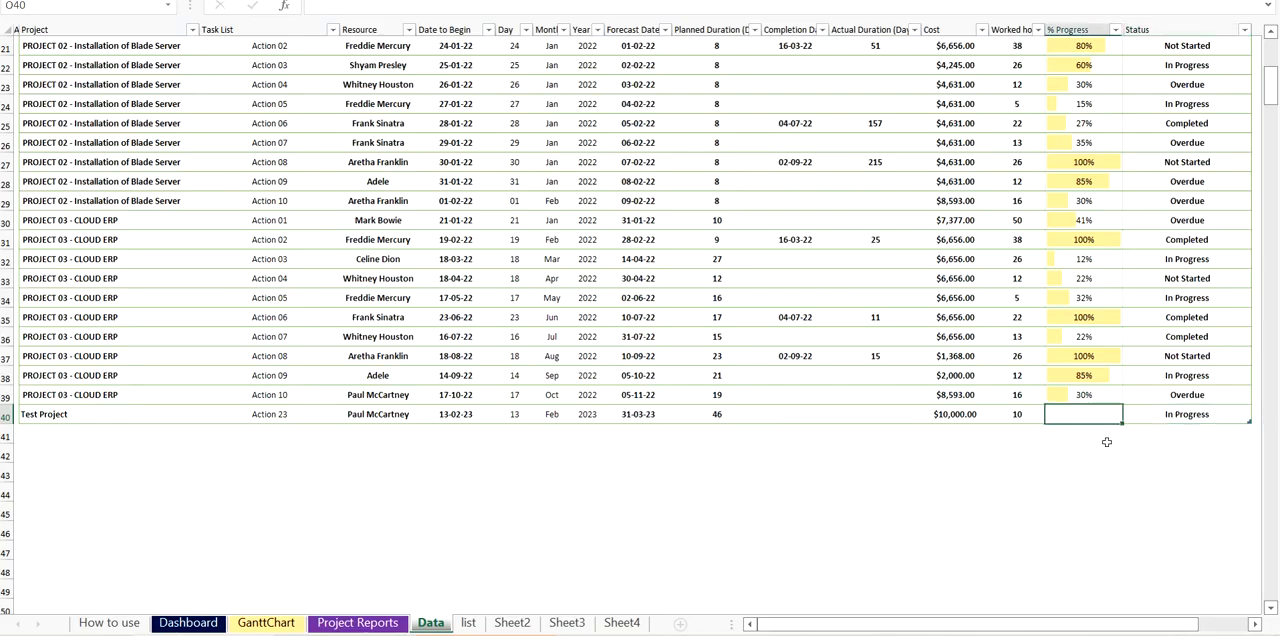
text(20%)
key(Return)
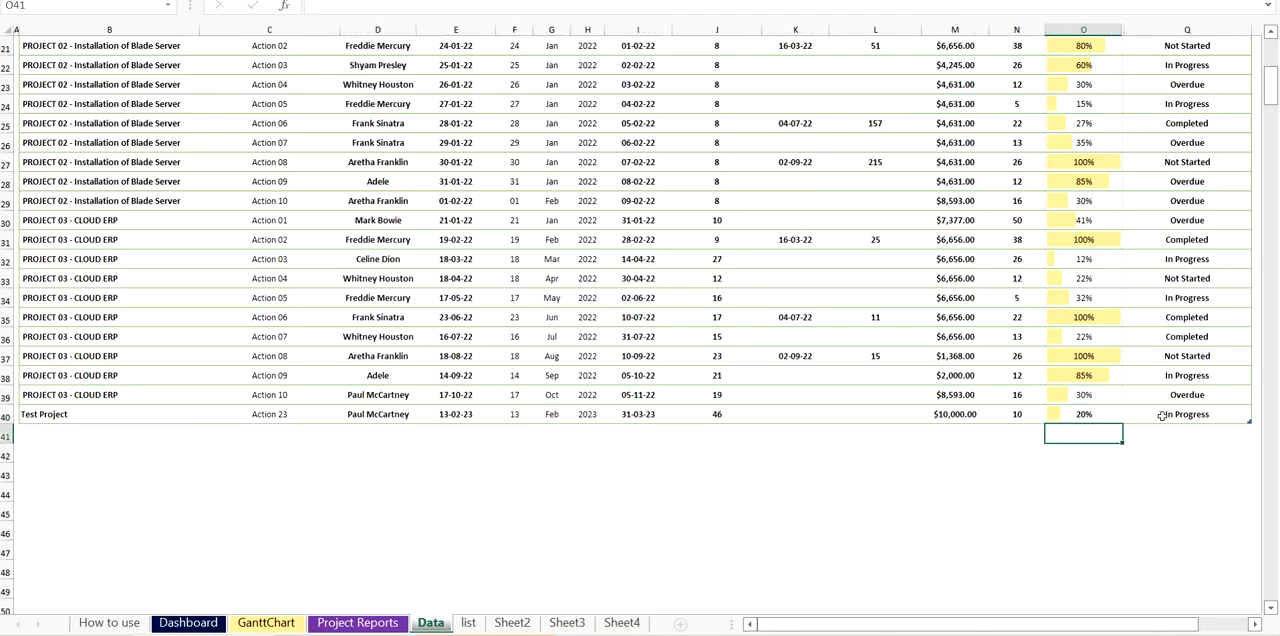
click(24, 413)
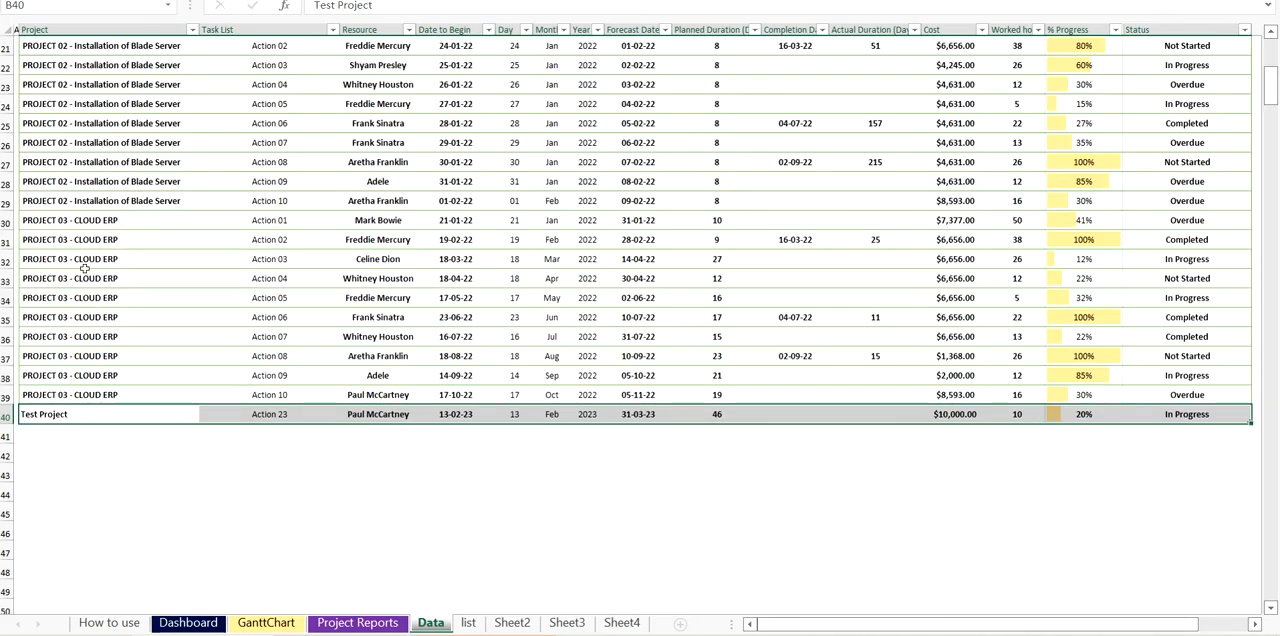
- Insert a row above PROJECT 03's Action 05 and fill its project cell with PROJECT 03 - CLOUD ERP
click(12, 297)
right_click(13, 300)
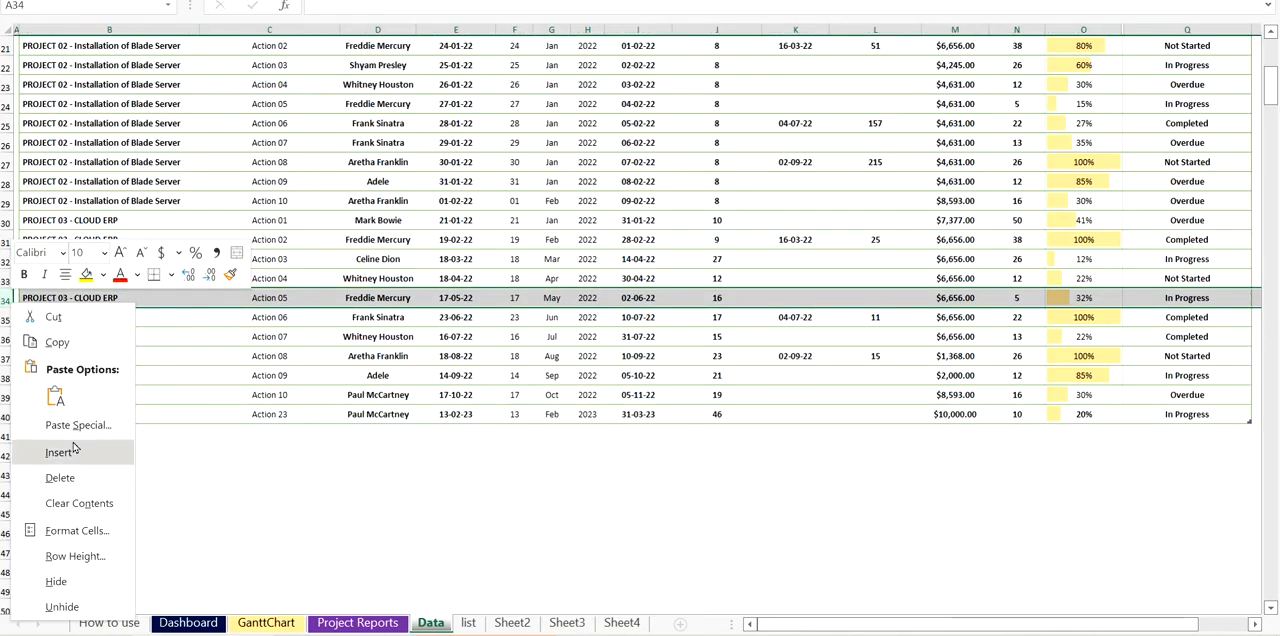
click(73, 449)
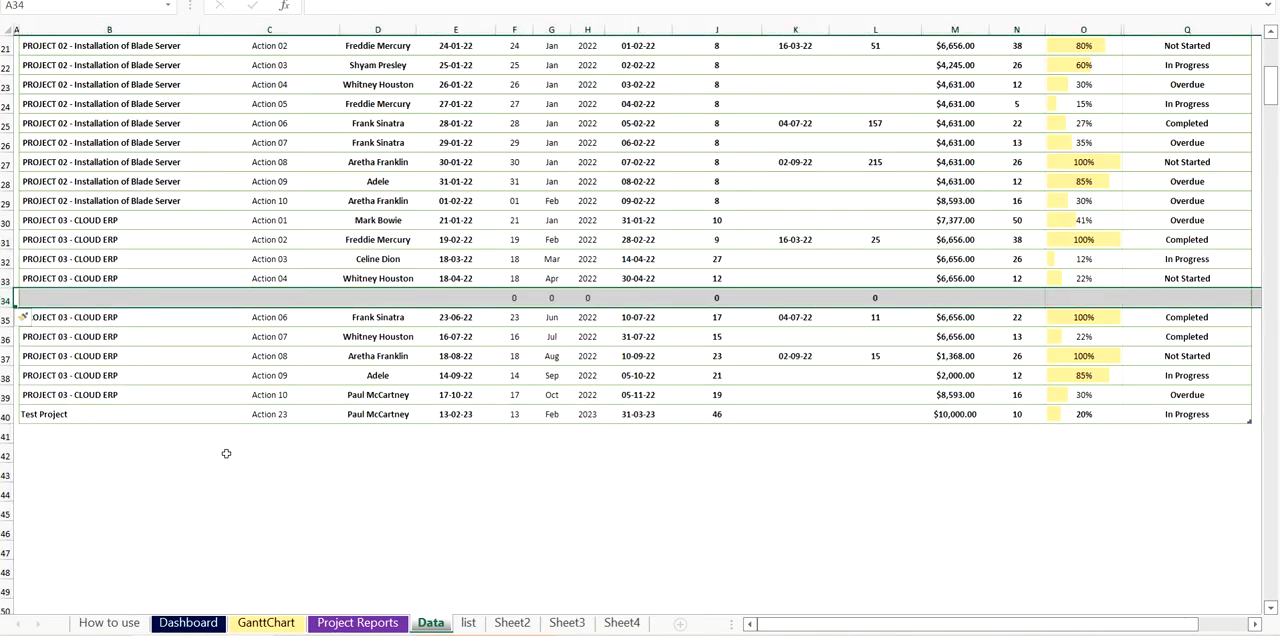
click(85, 280)
drag(199, 288, 158, 300)
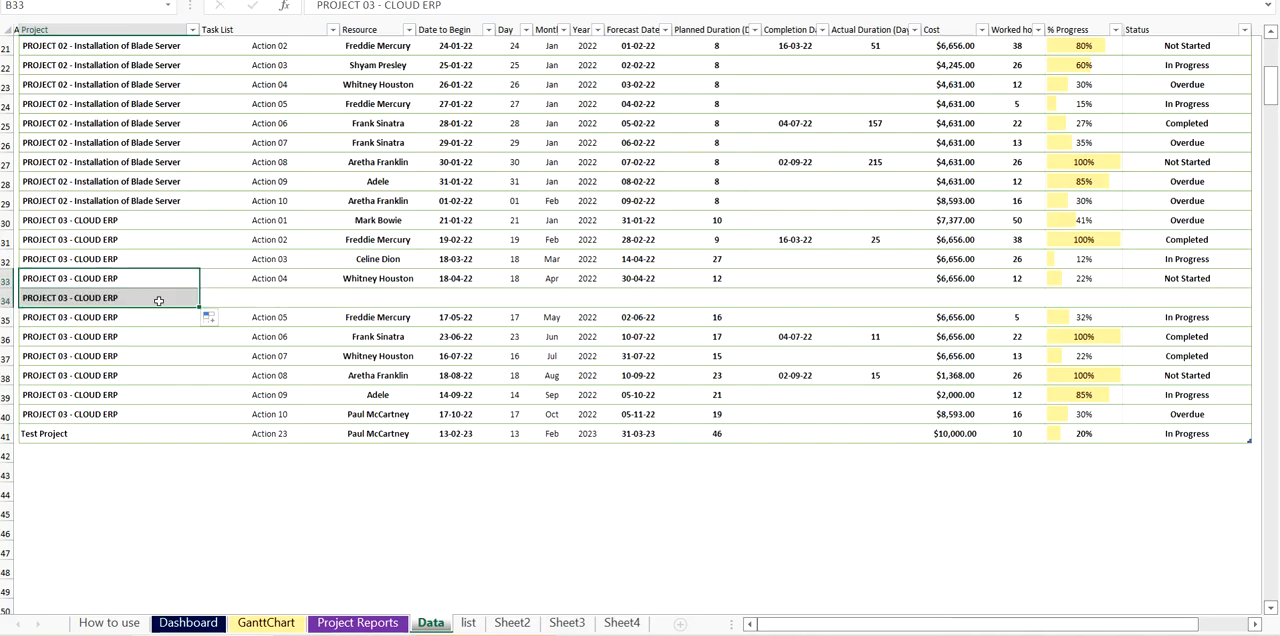
click(255, 295)
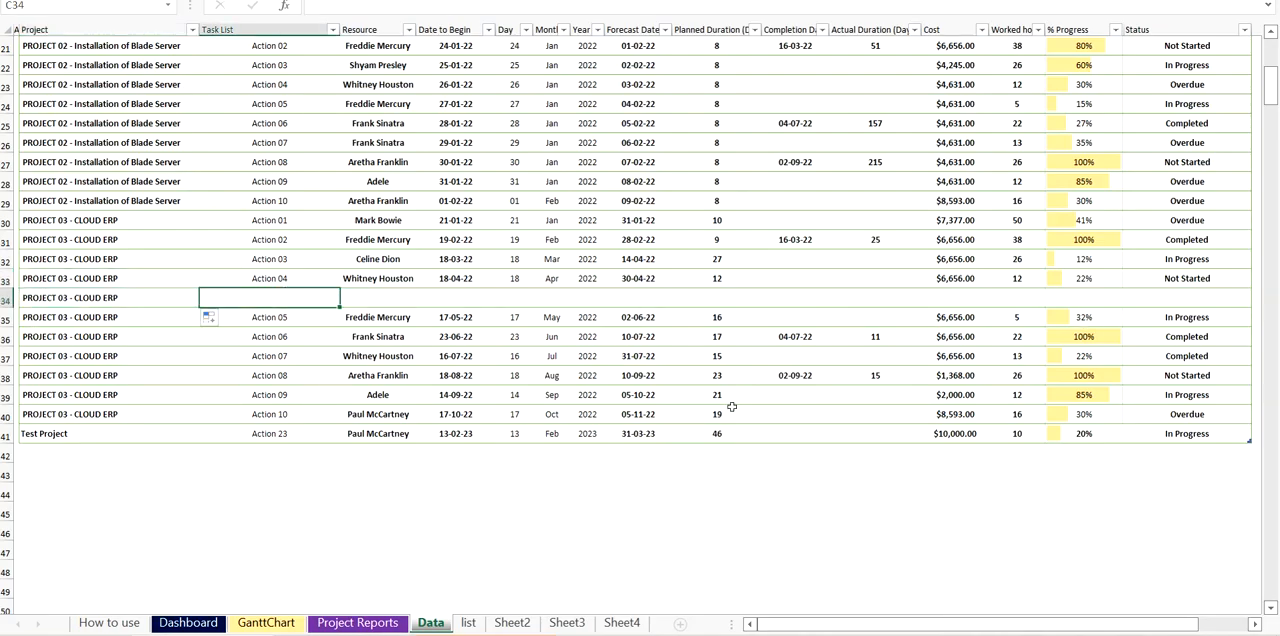
- Undo the project name fill and the row insertion within the PROJECT 03 tasks
key(ctrl+z)
key(ctrl+z)
key(ctrl+z)
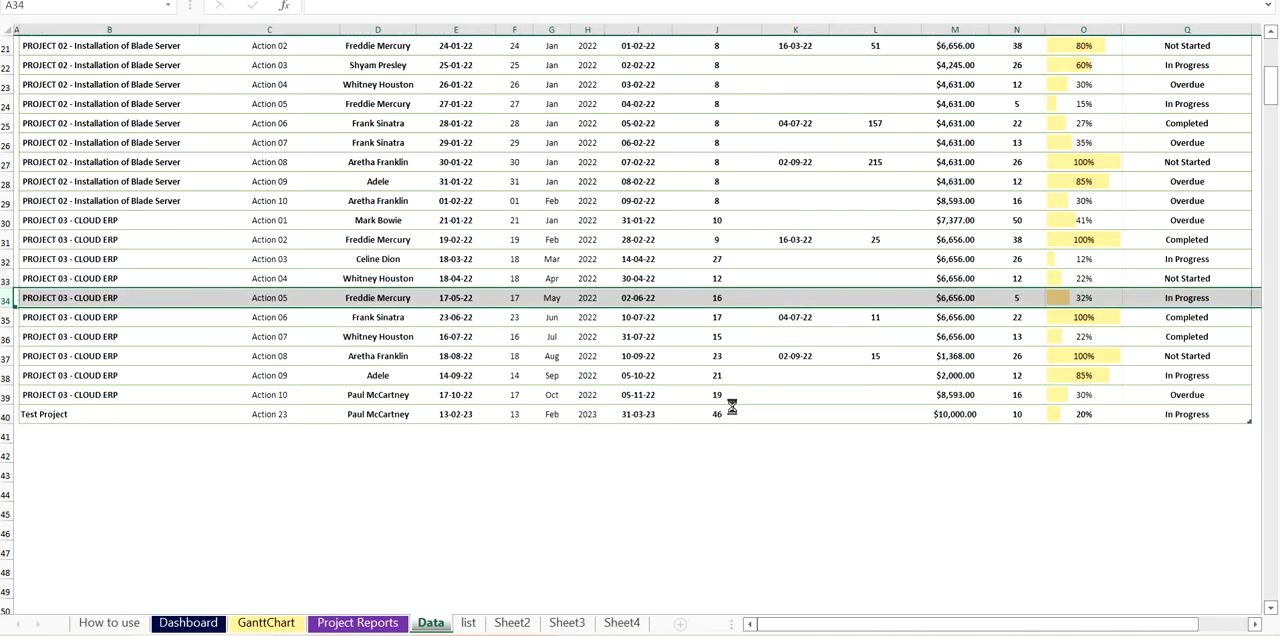
click(657, 497)
- Look over the Data sheet's slicers and the Test Project row at the end of the task table
scroll(78, 212, up, 7)
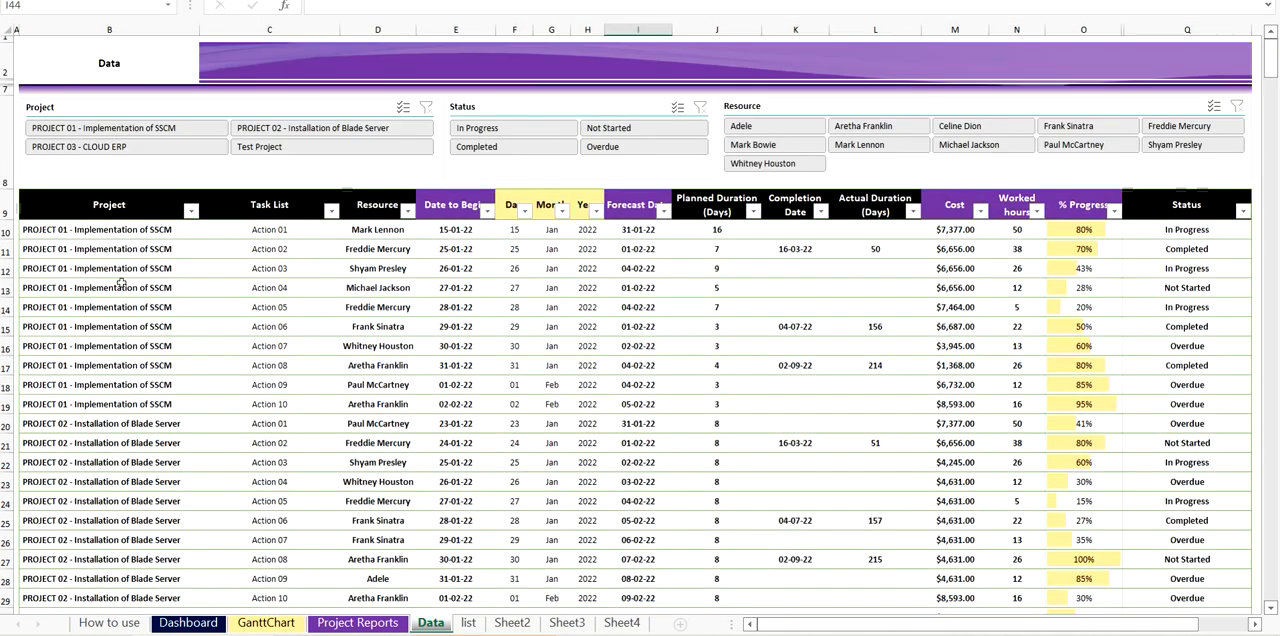
scroll(160, 380, down, 5)
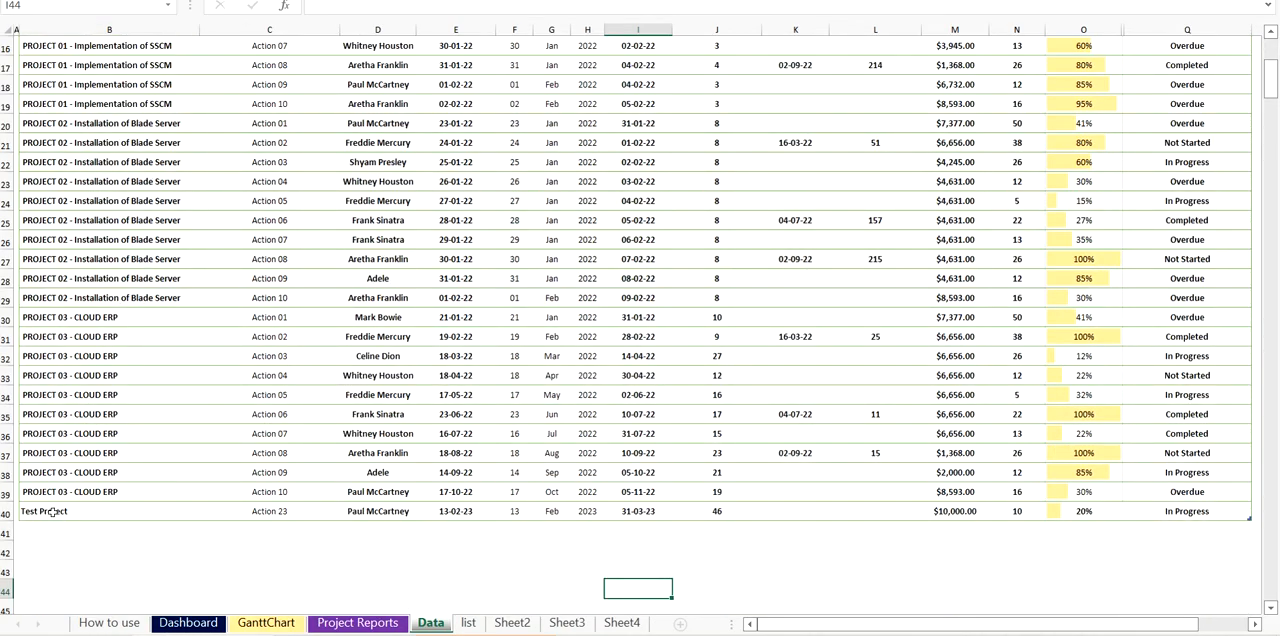
scroll(339, 442, up, 5)
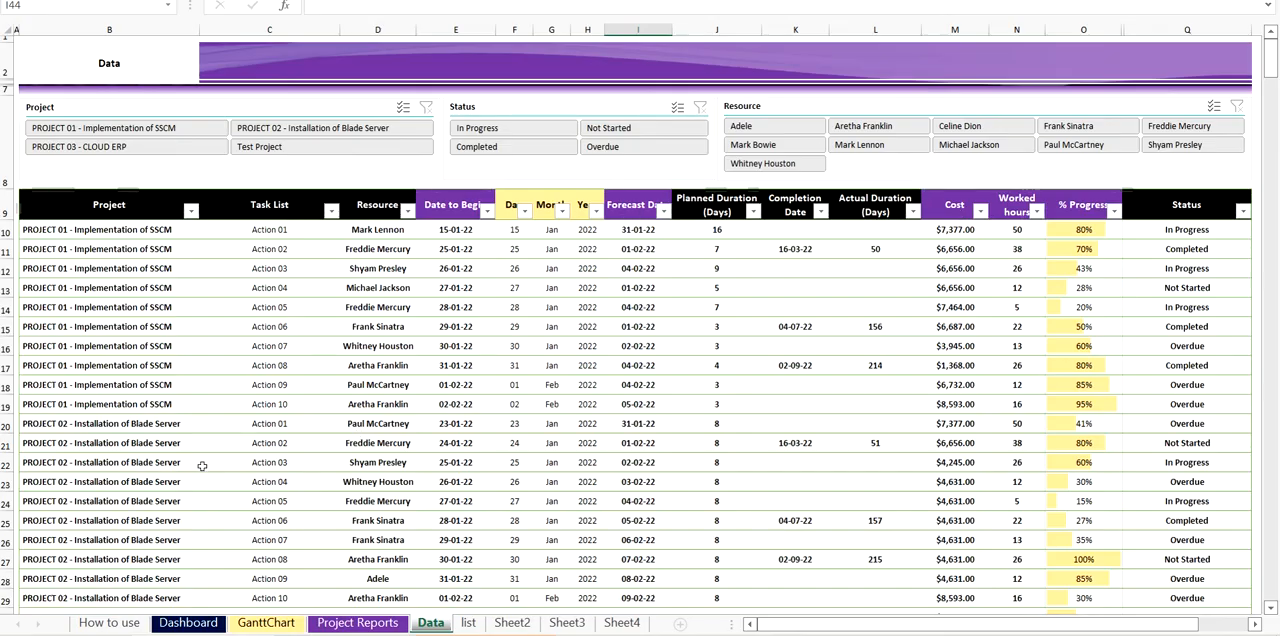
- Refresh the Dashboard's data and charts, replacing the existing data in Project Reports
click(188, 623)
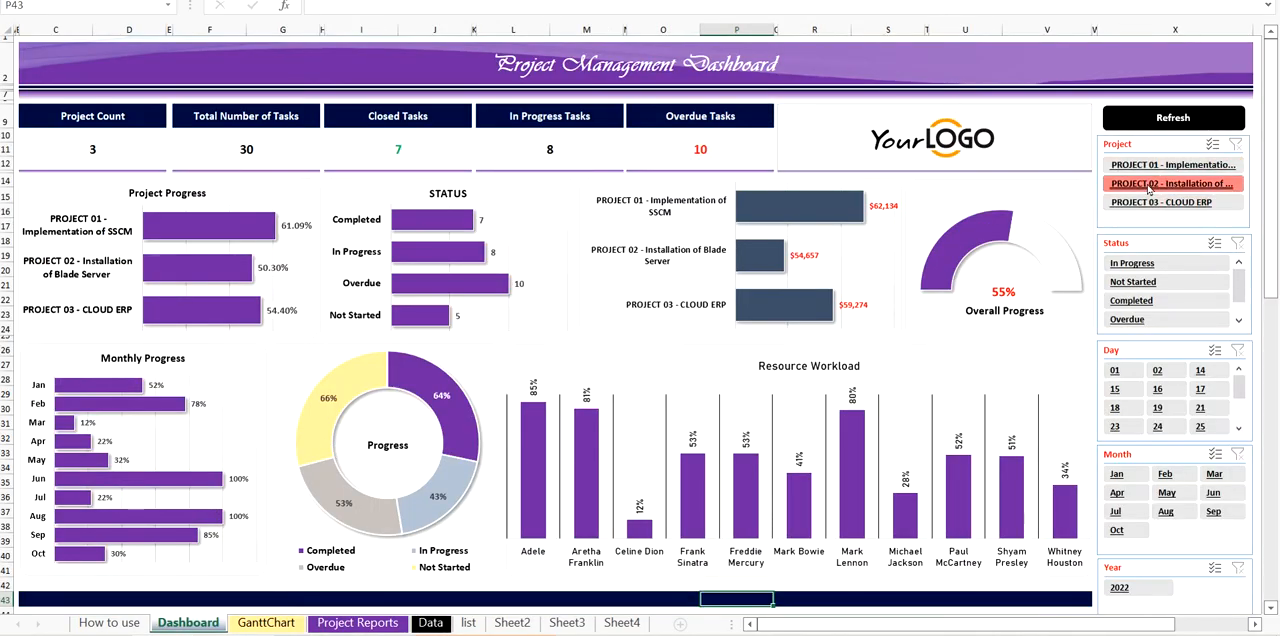
click(1157, 119)
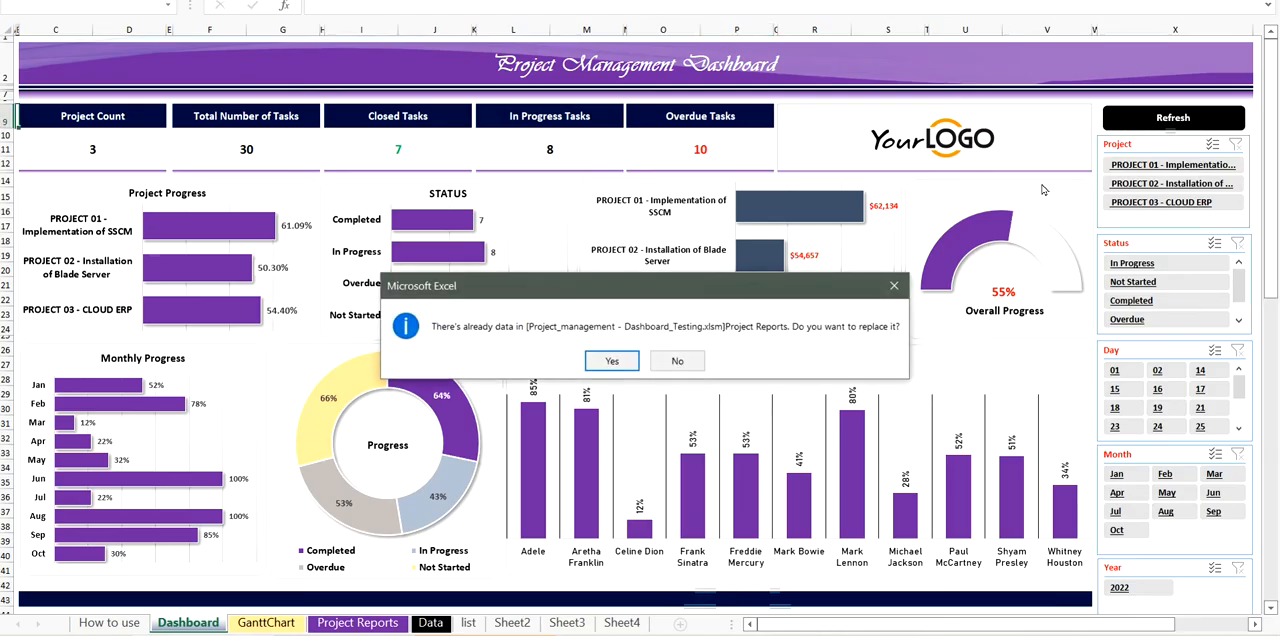
click(612, 361)
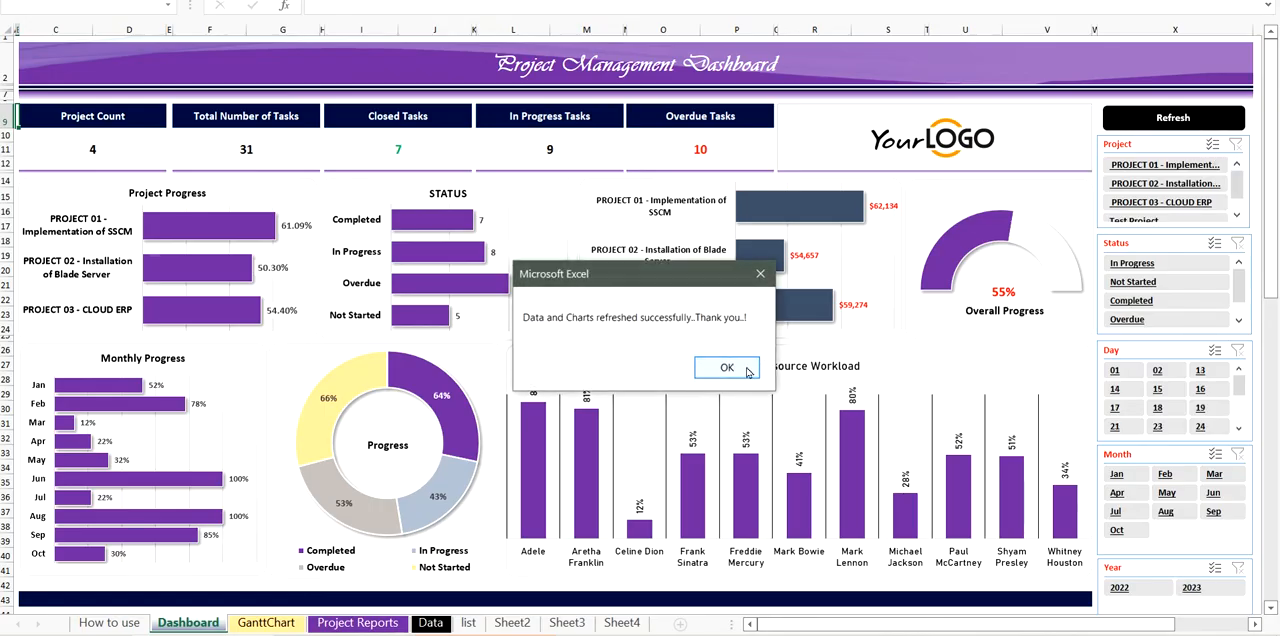
click(740, 366)
- Filter the dashboard by Test Project, PROJECT 03, PROJECT 02 and Test Project again, then clear the project filter
click(1238, 217)
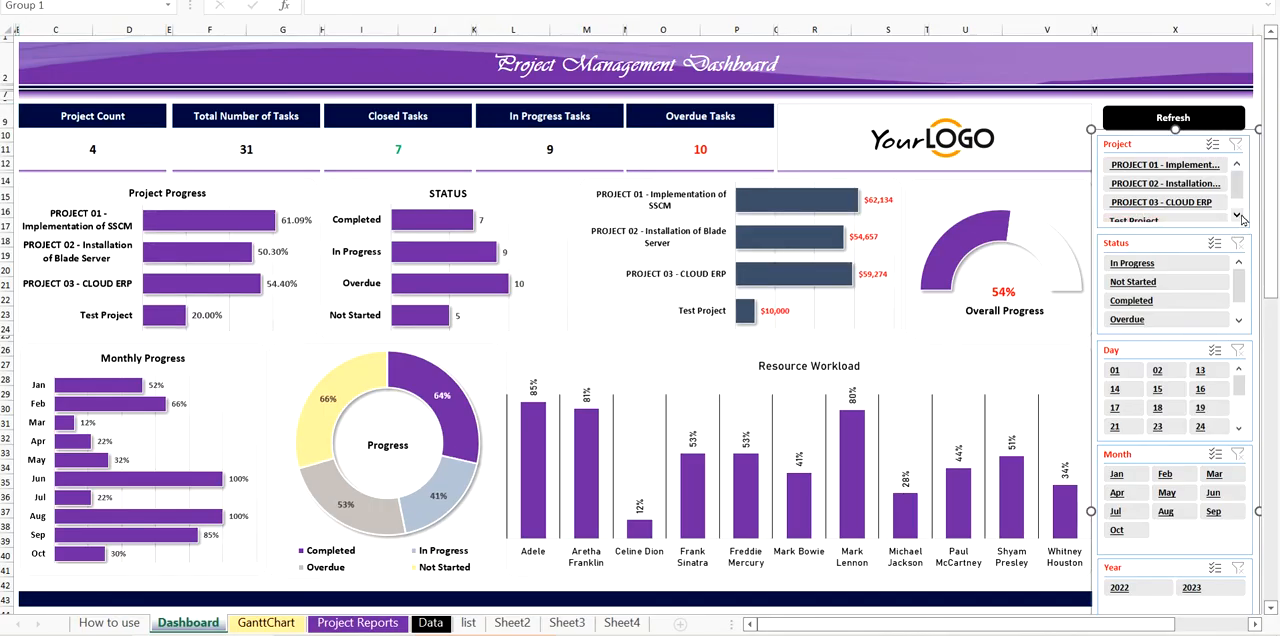
click(1237, 215)
click(1141, 213)
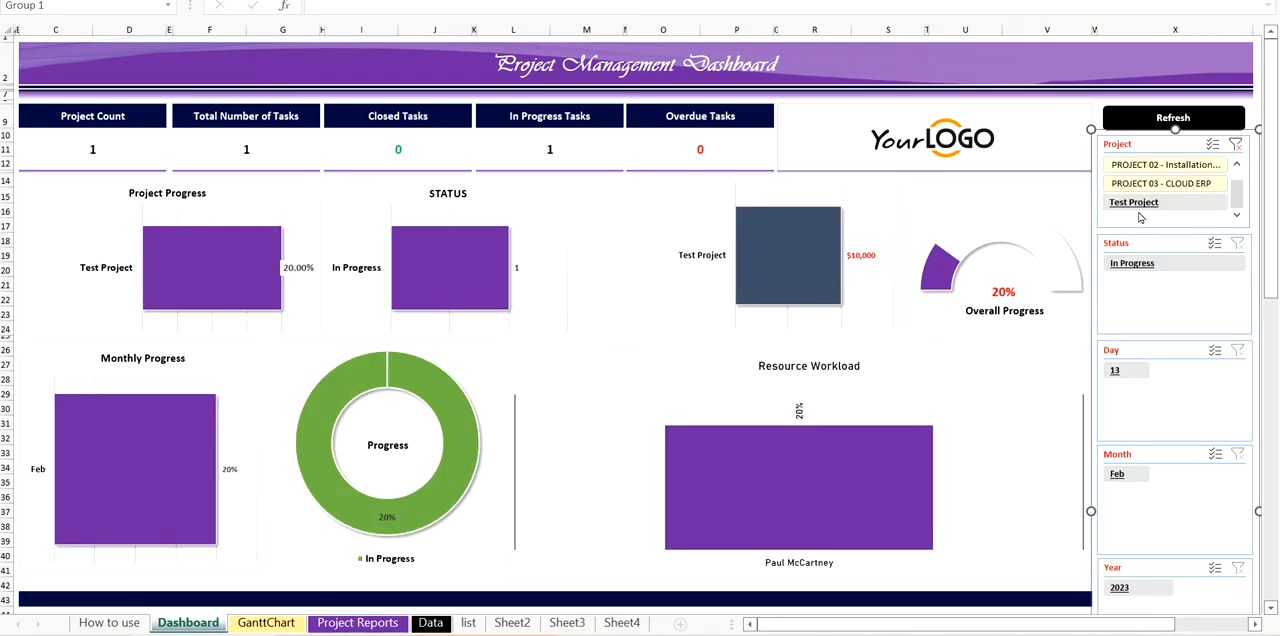
click(1148, 186)
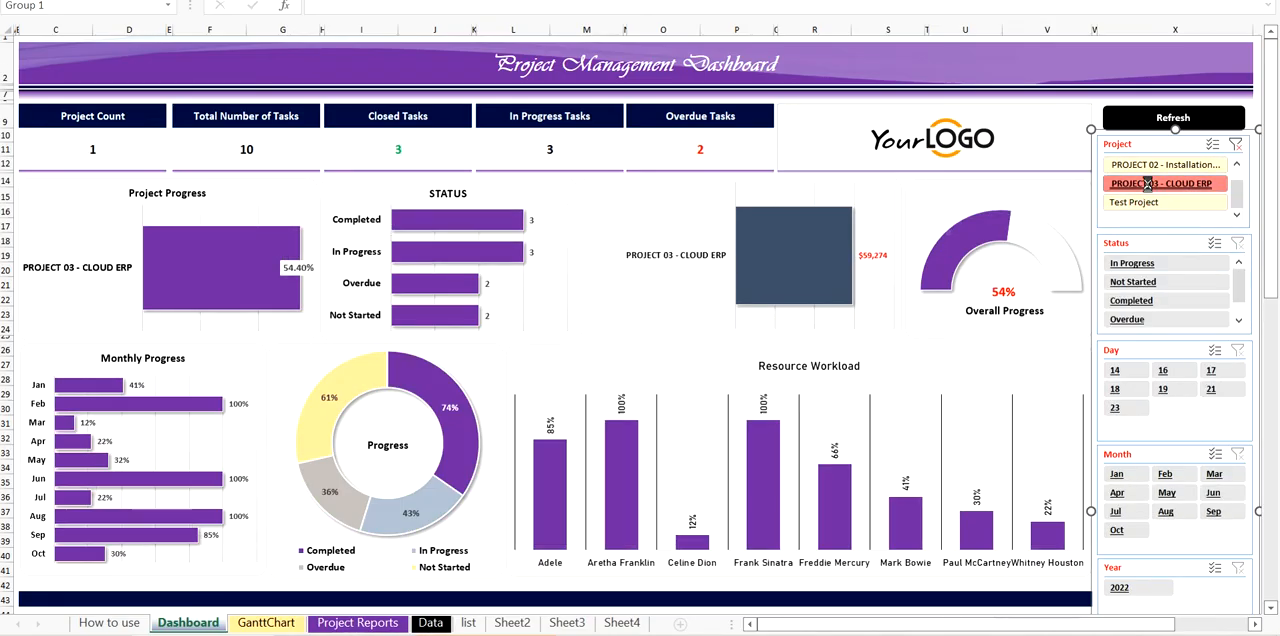
click(1159, 168)
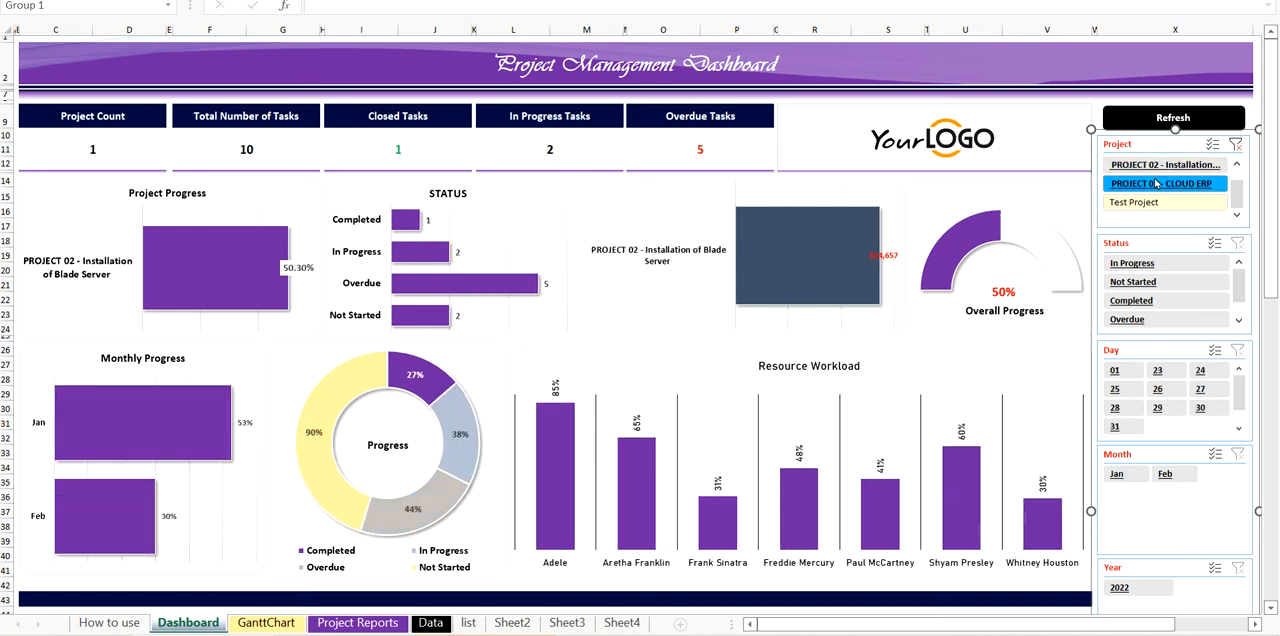
click(1158, 184)
click(1151, 203)
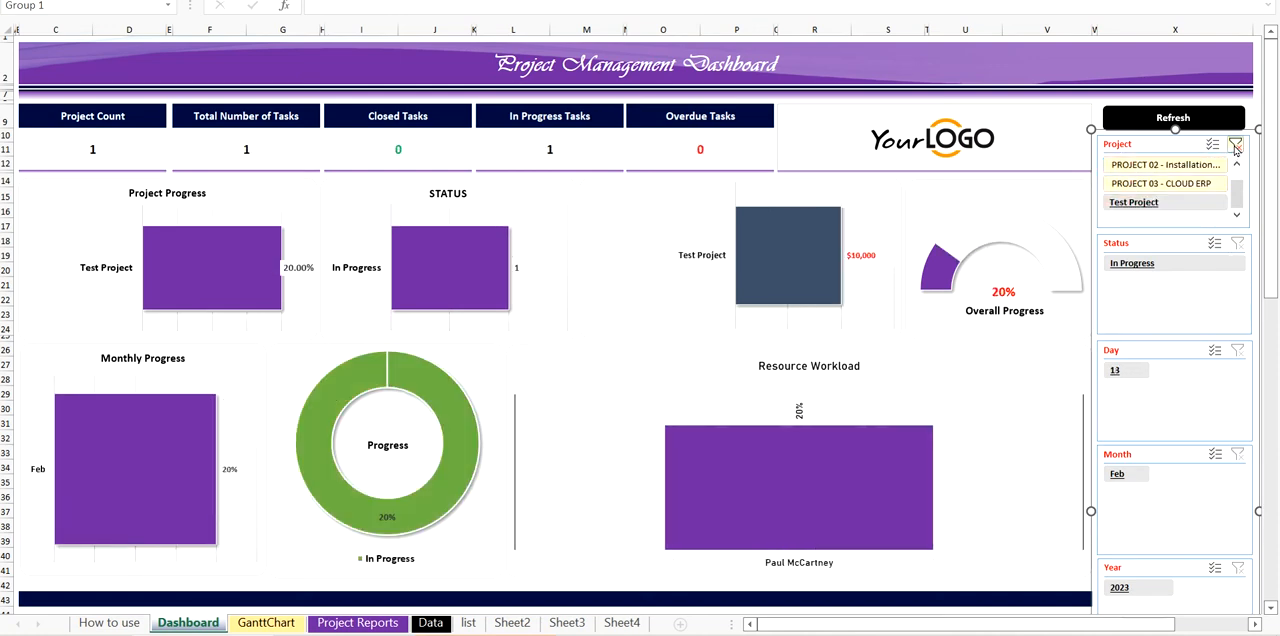
click(1235, 145)
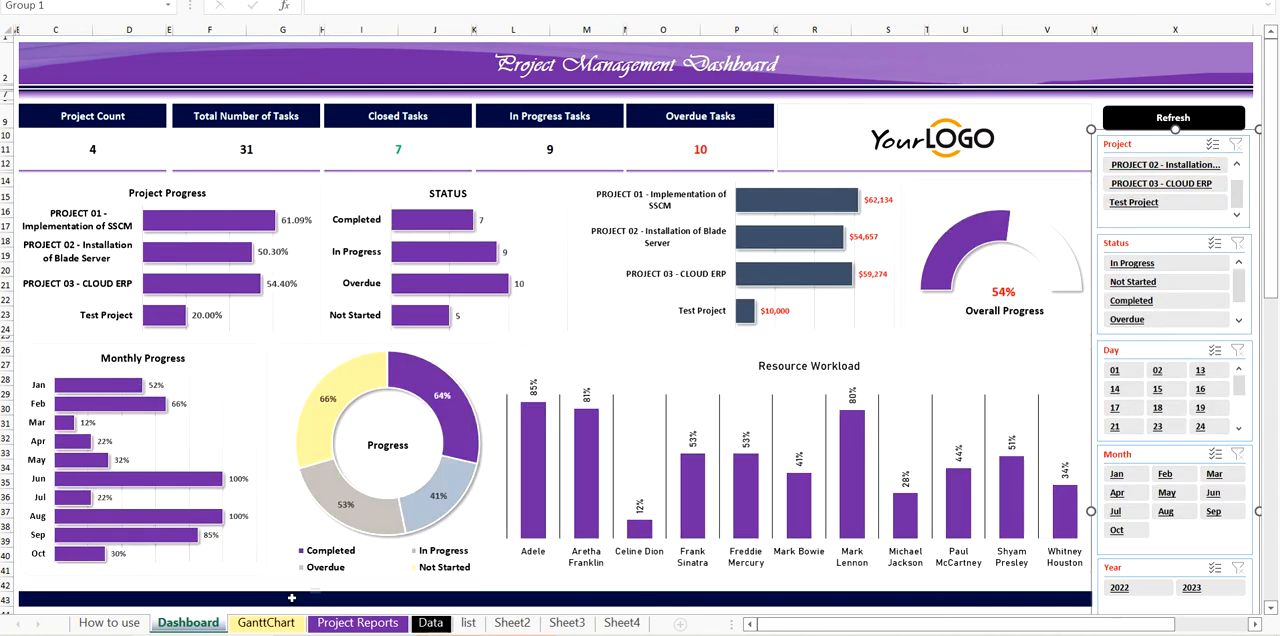
- Examine the Test Project - Action 23 row and the Project Start Date formula on the GanttChart sheet
click(270, 622)
scroll(200, 380, down, 6)
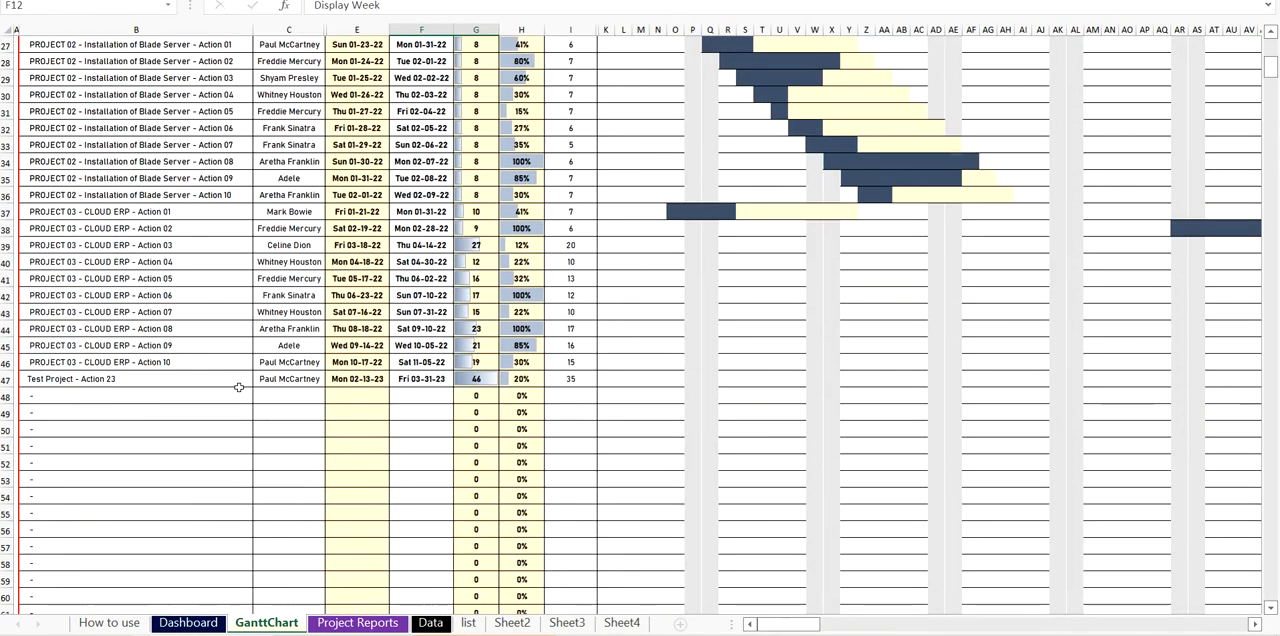
click(96, 382)
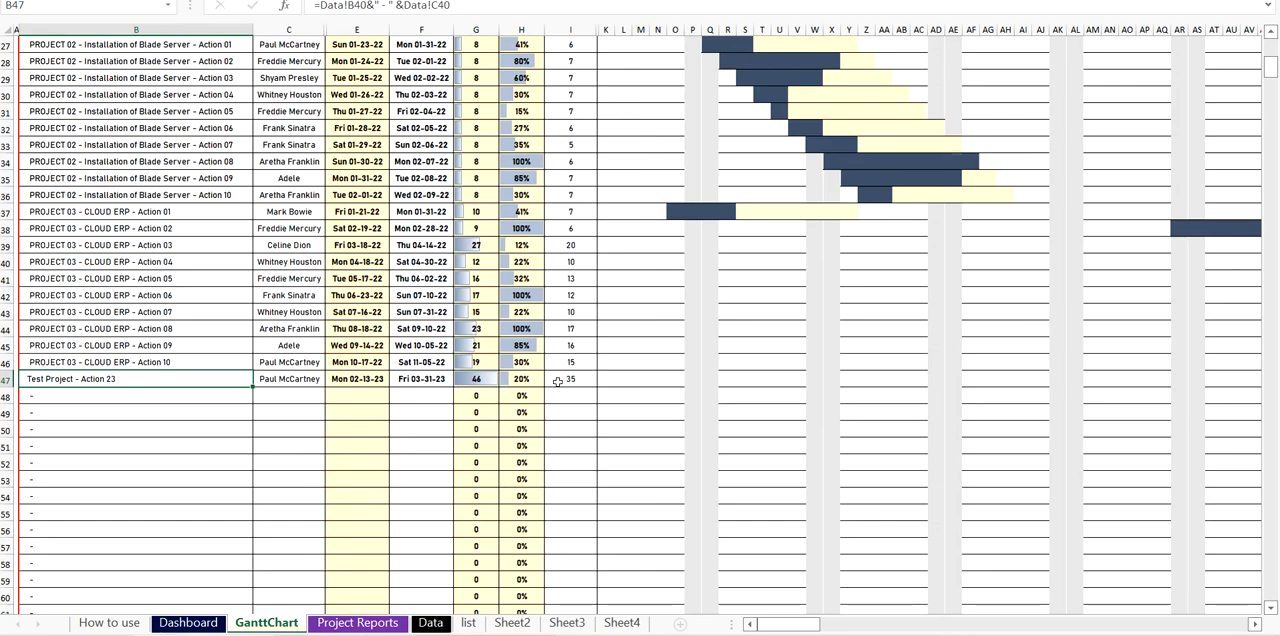
scroll(649, 289, up, 6)
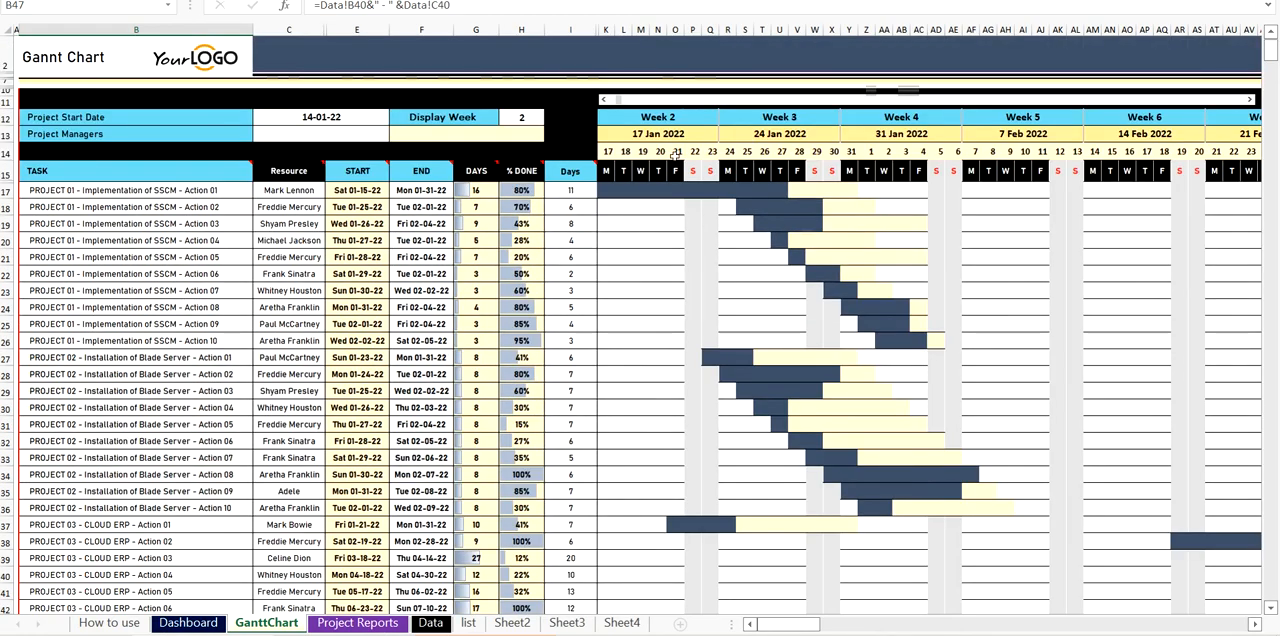
click(352, 119)
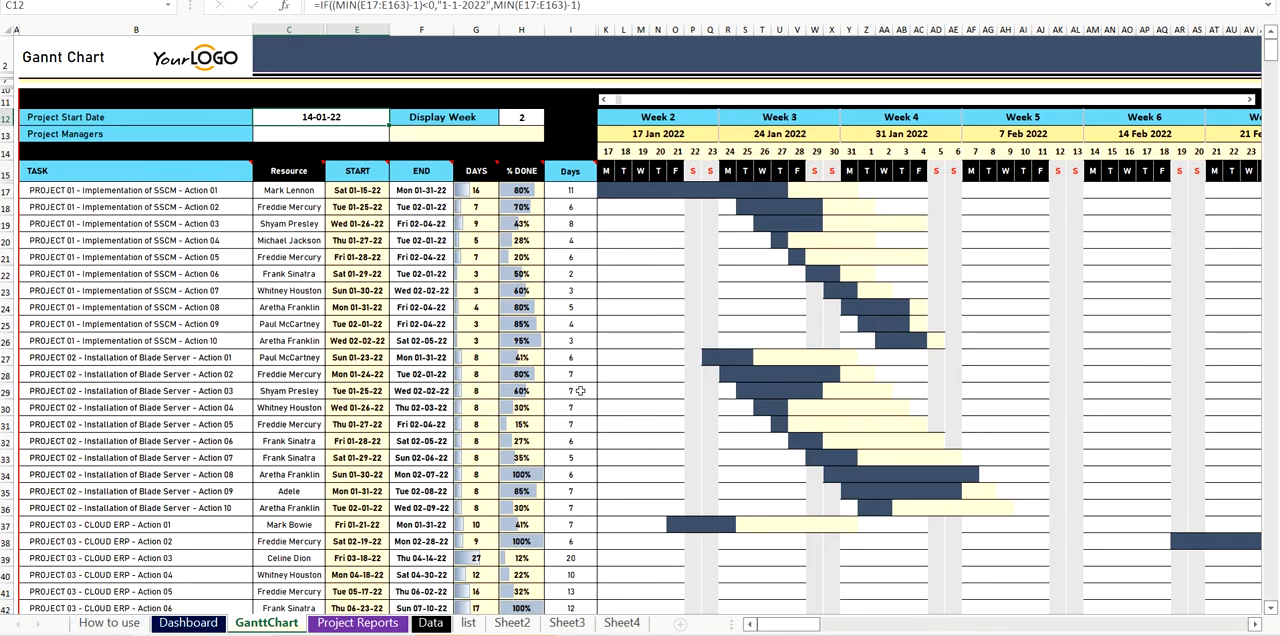
scroll(580, 391, down, 3)
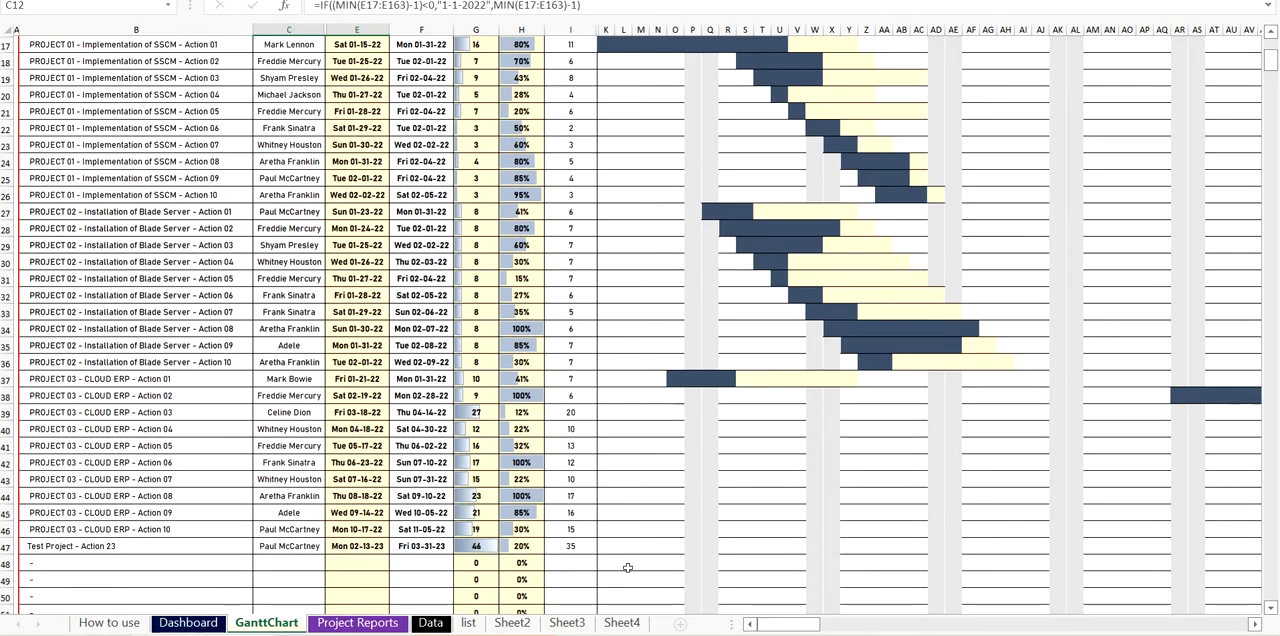
scroll(700, 294, up, 3)
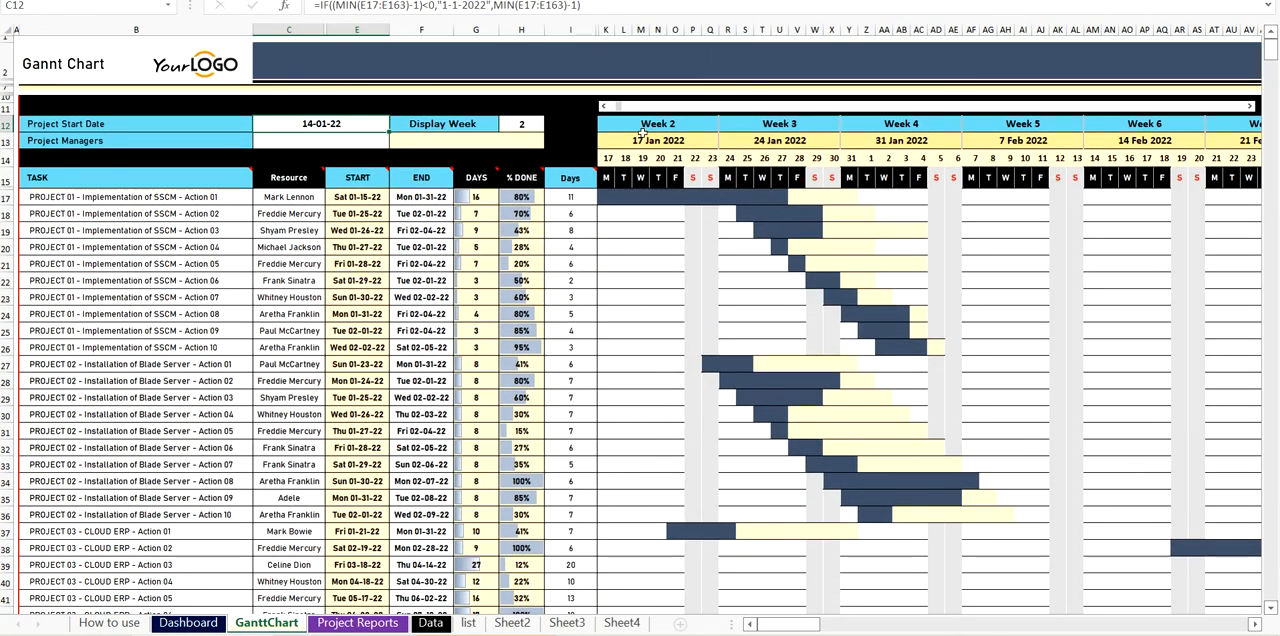
- Review the Project Reports sheet down to the Test Project group and its Action 23 entry
click(376, 624)
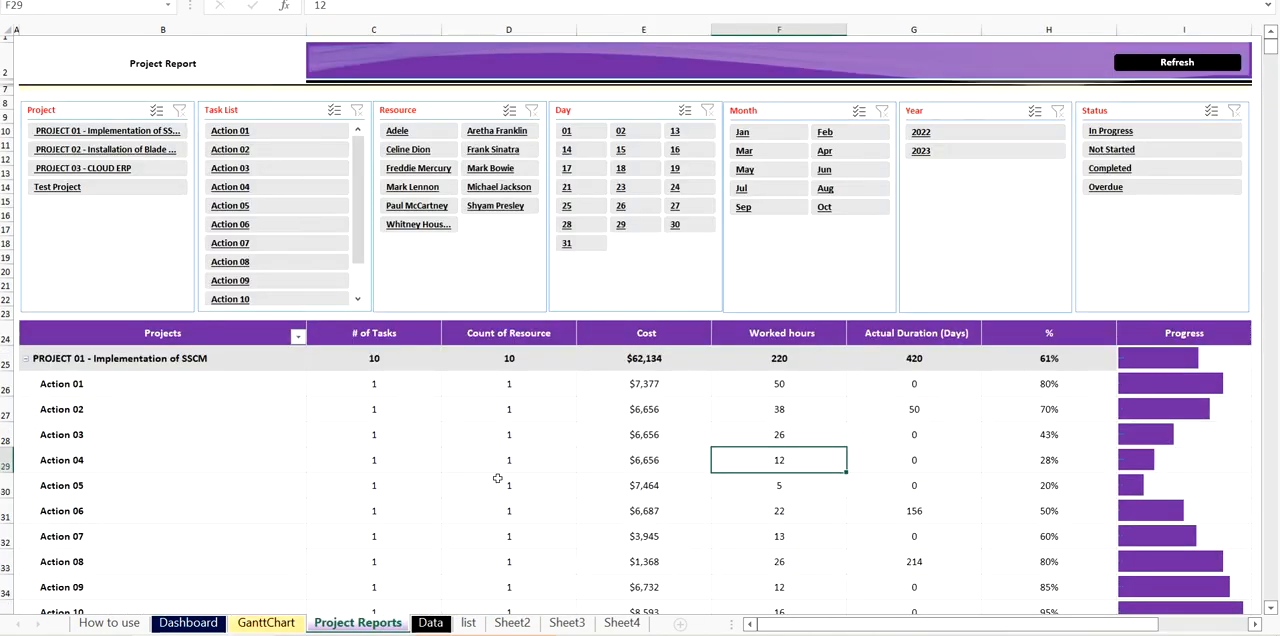
scroll(324, 477, down, 14)
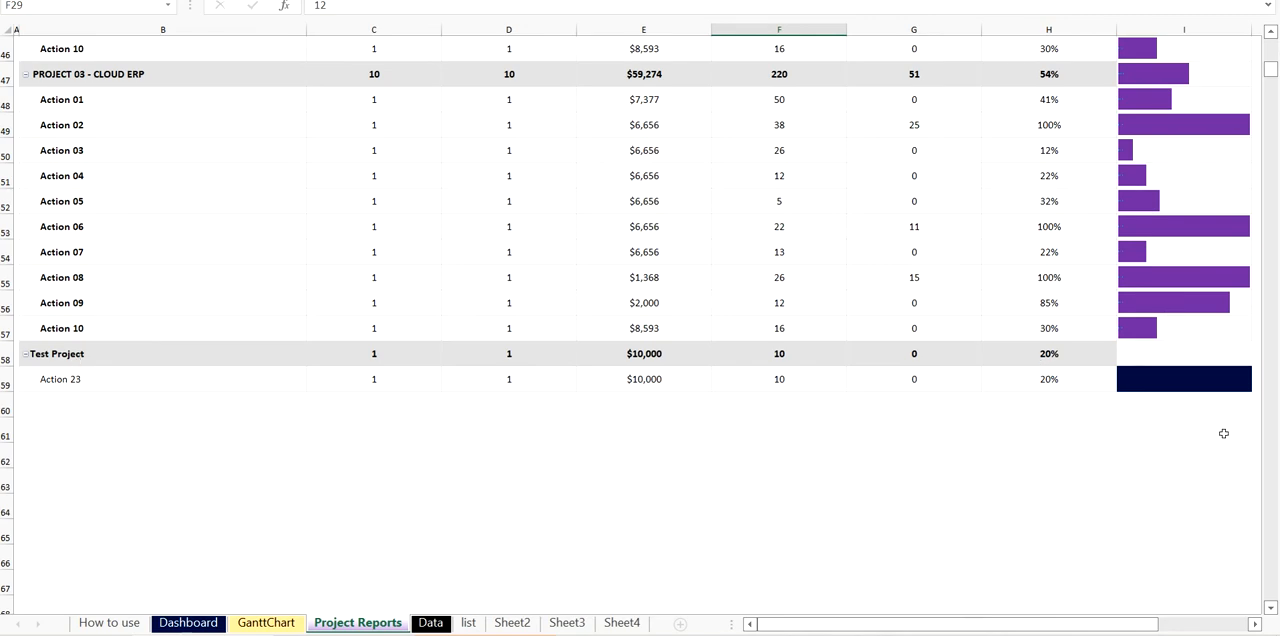
scroll(1114, 500, up, 15)
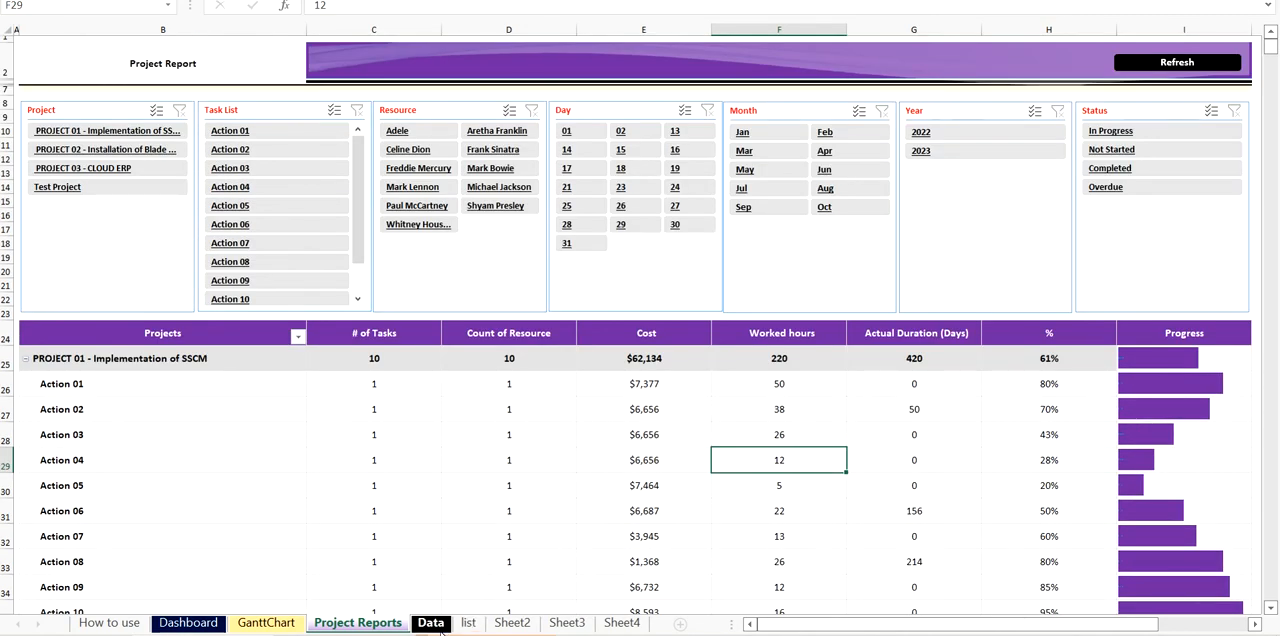
- Check the Test Project row at the end of the Data sheet's table and return to the Dashboard sheet
click(431, 624)
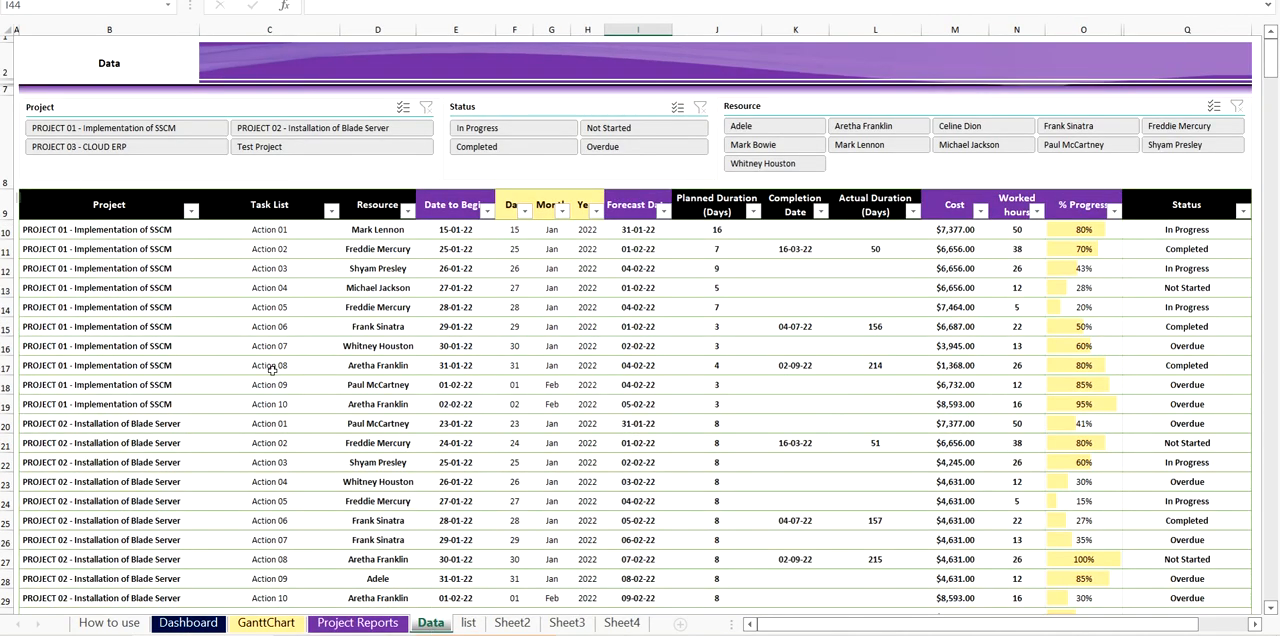
scroll(270, 370, down, 10)
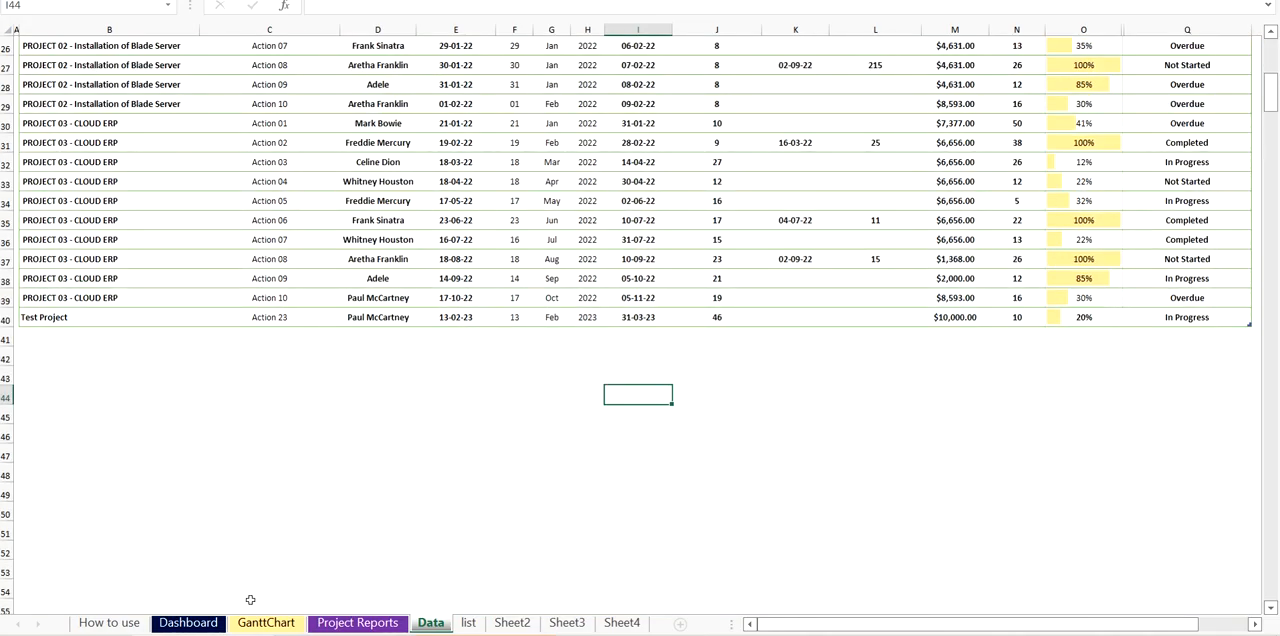
click(200, 624)
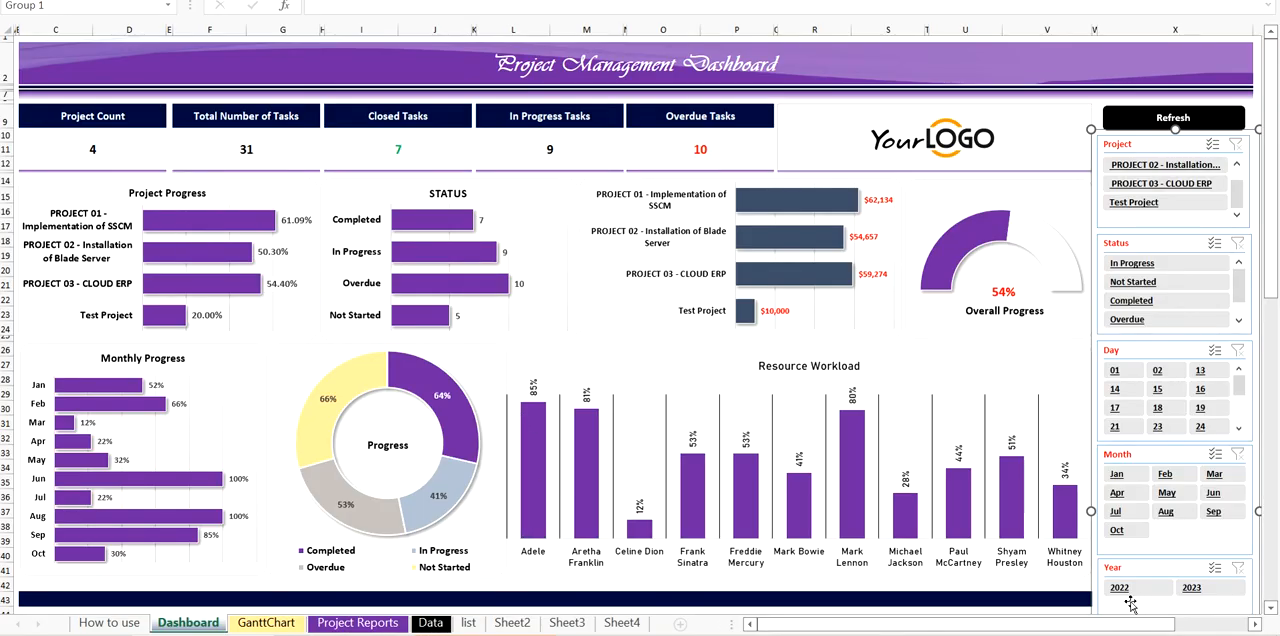
click(1074, 601)
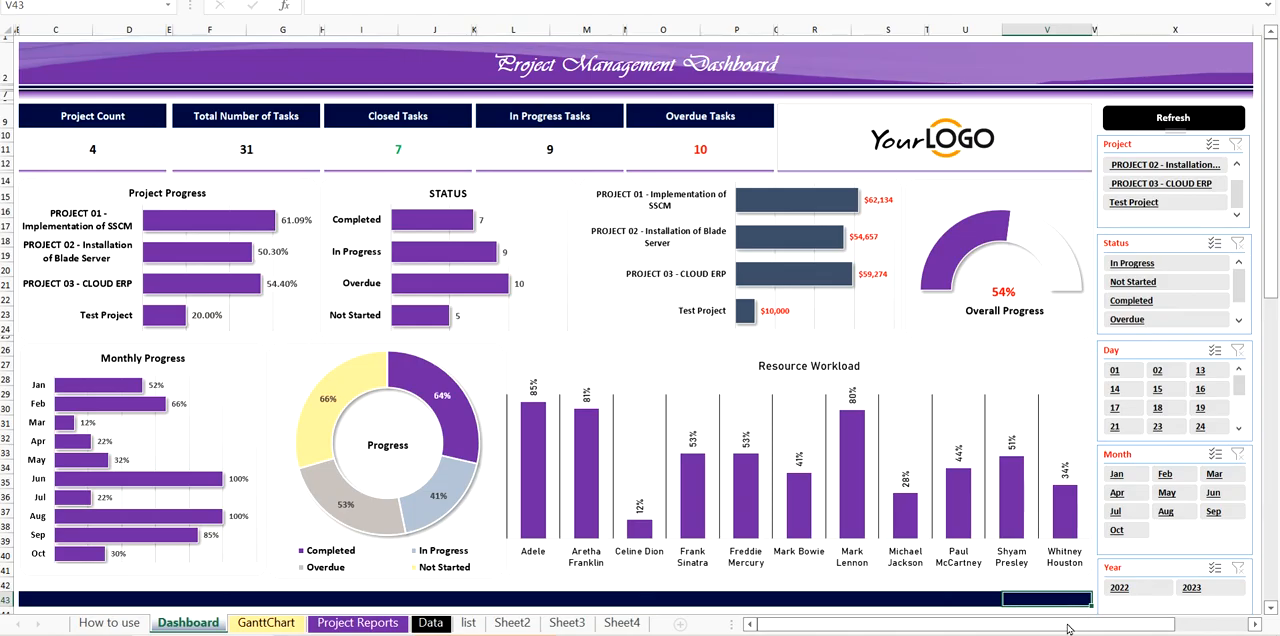